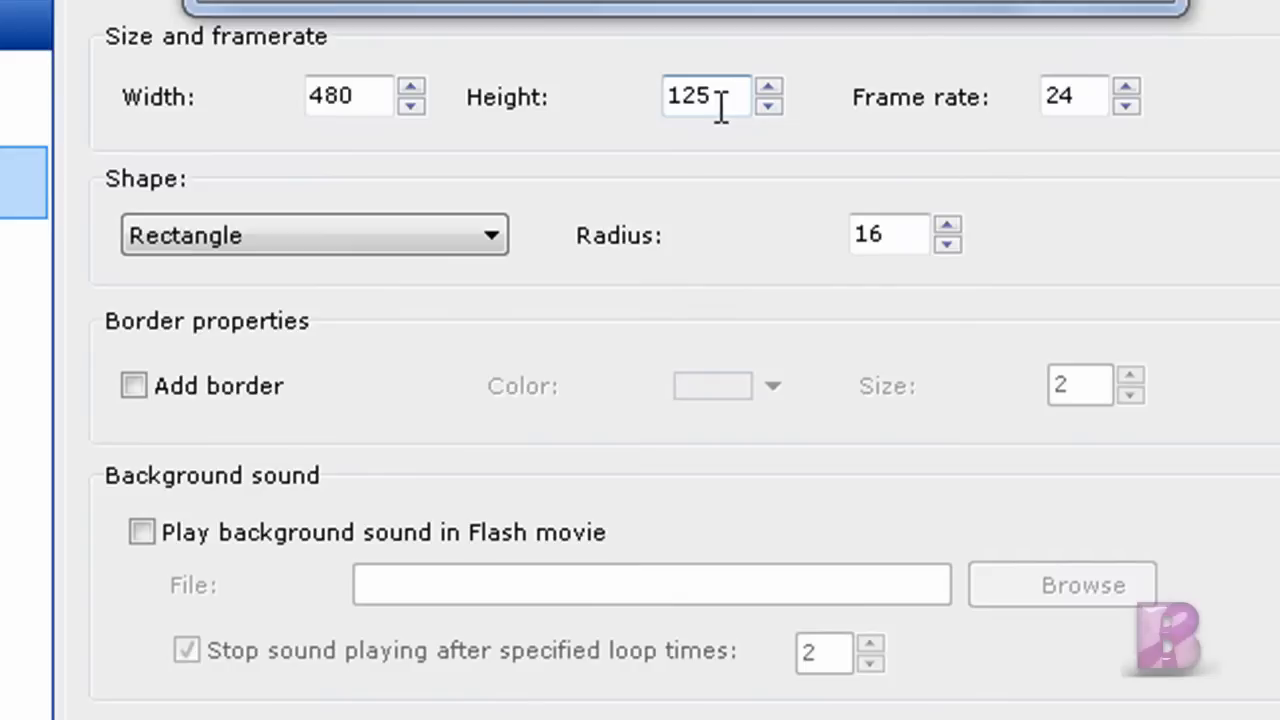
# Set the movie's frame rate to 30 and check the available shapes, keeping Rectangle
pyautogui.moveTo(1108, 100); pyautogui.dragTo(945, 115)
pyautogui.write('30')
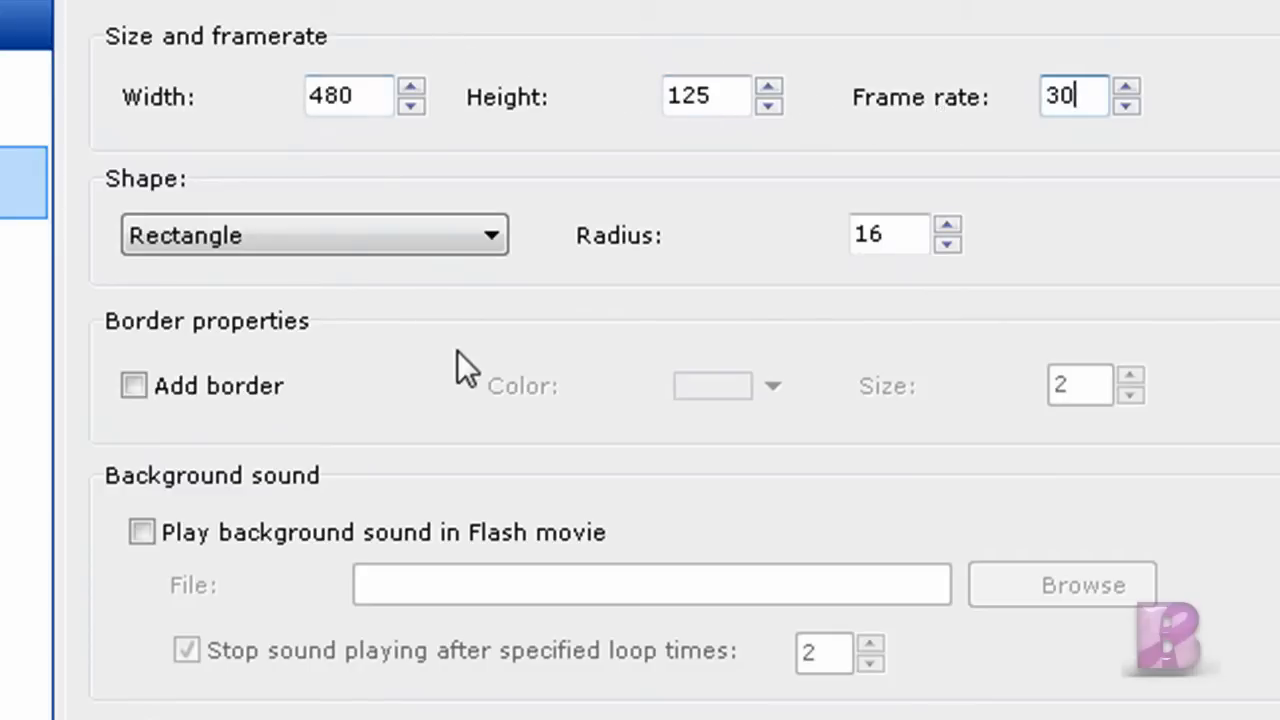
pyautogui.click(341, 242)
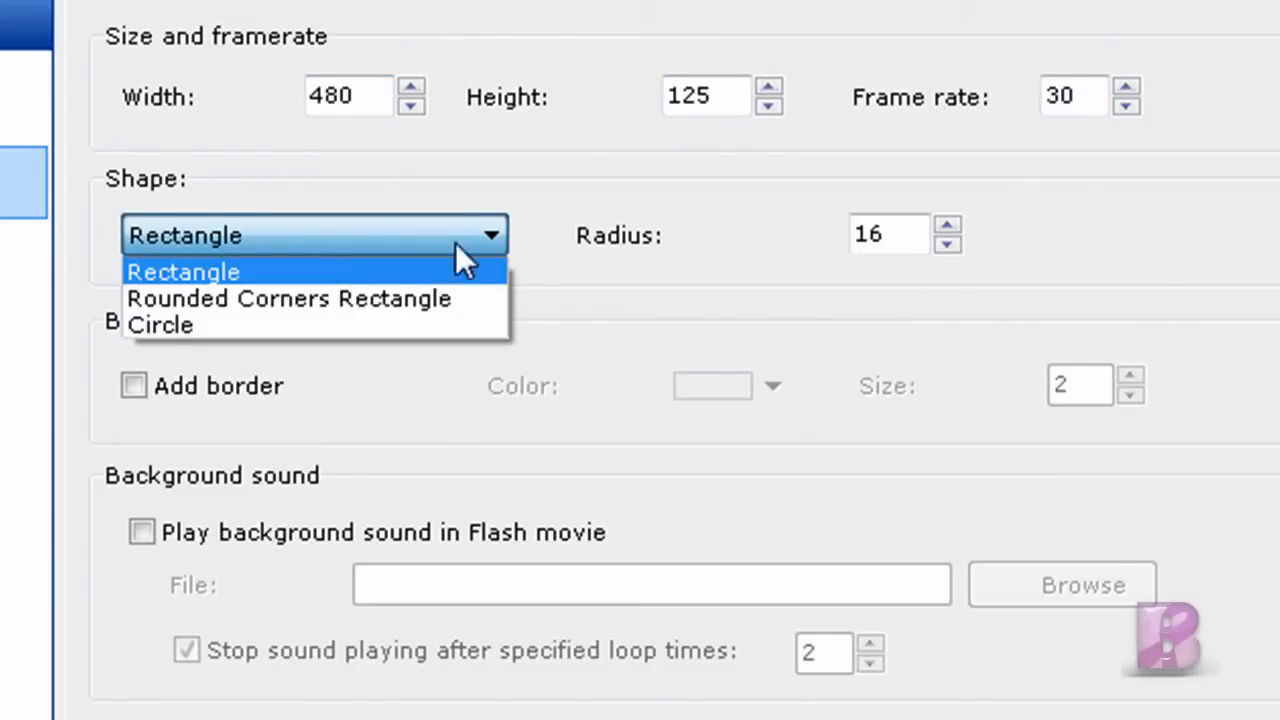
pyautogui.click(646, 269)
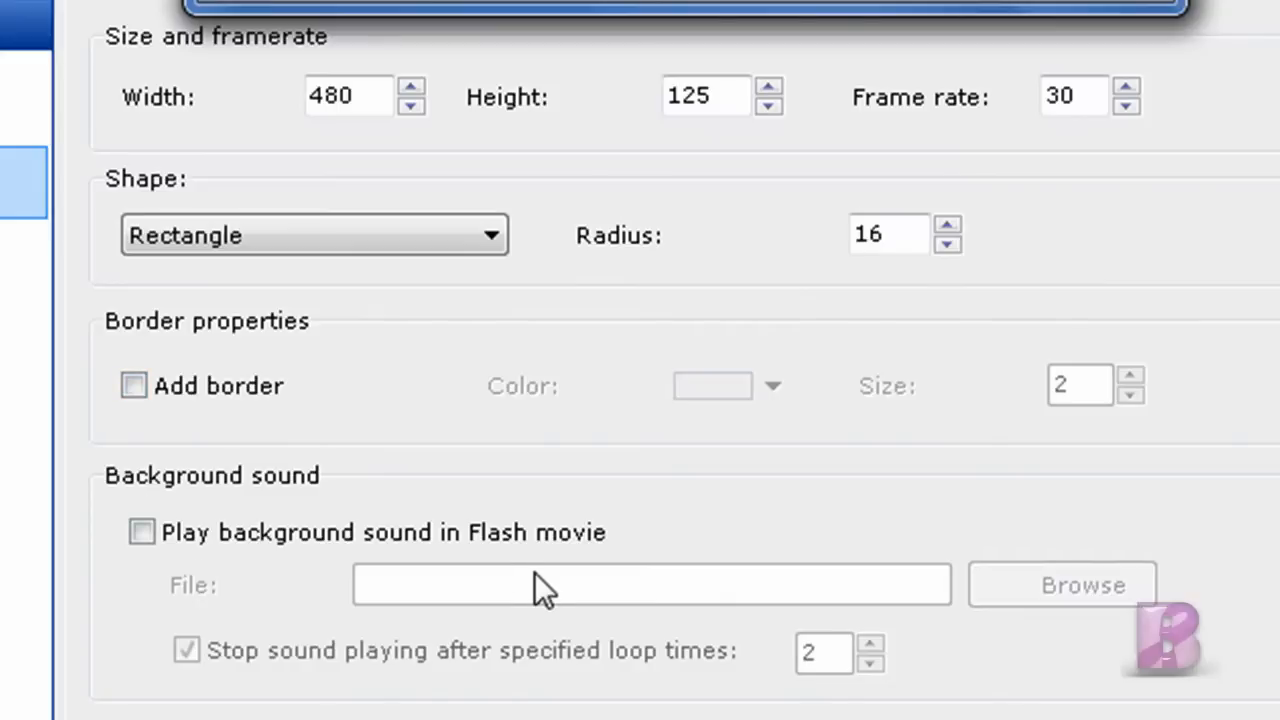
# Try the recording from the Intro Music folder as the movie's background sound and switch background sound off again
pyautogui.click(171, 538)
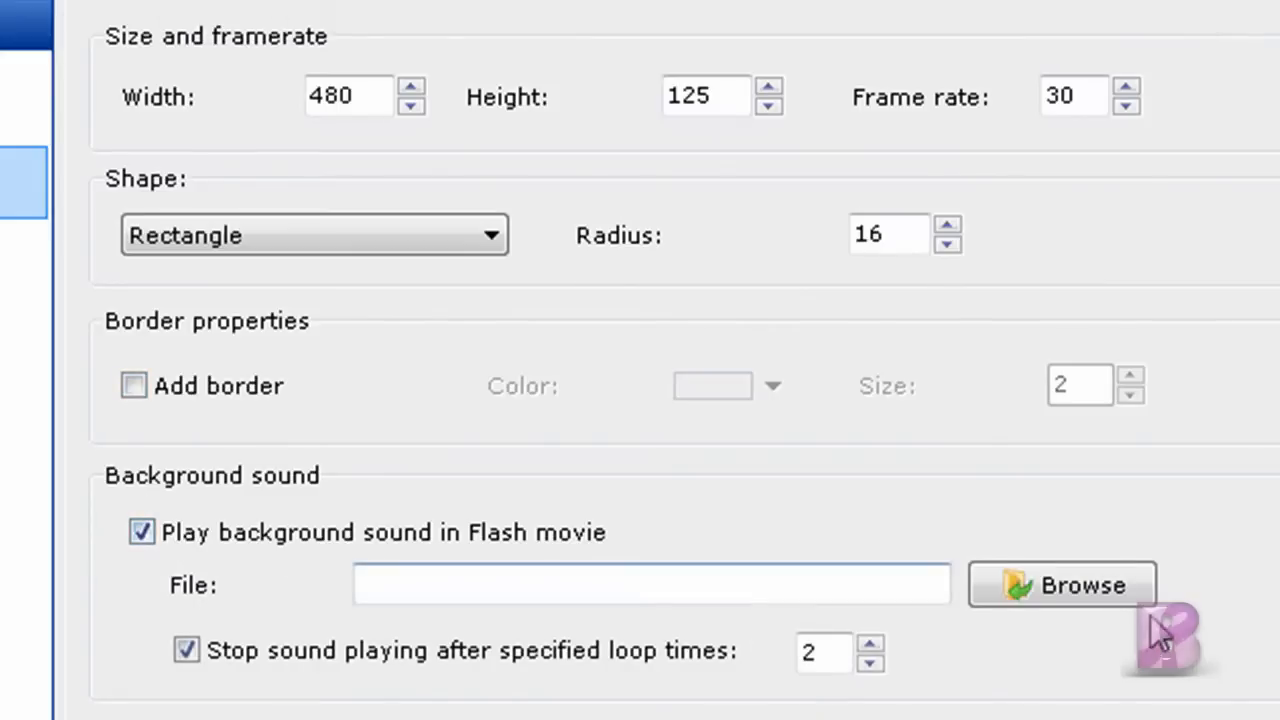
pyautogui.click(1121, 598)
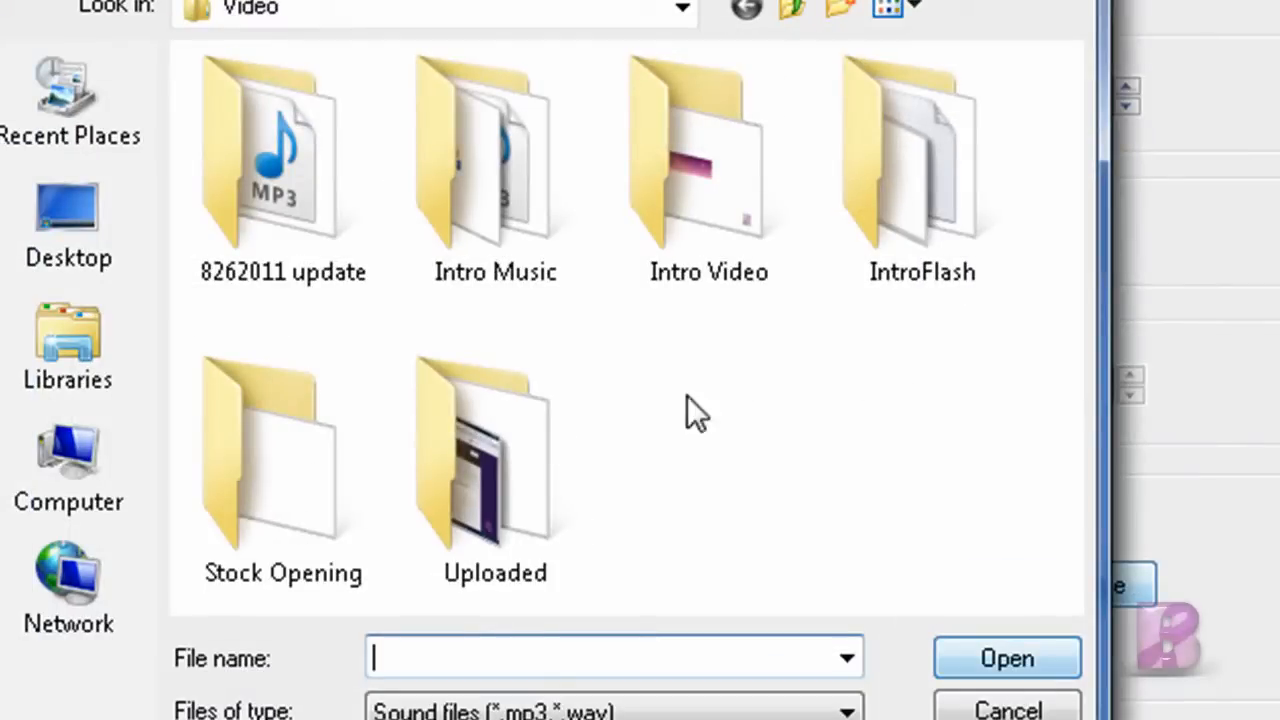
pyautogui.doubleClick(516, 236)
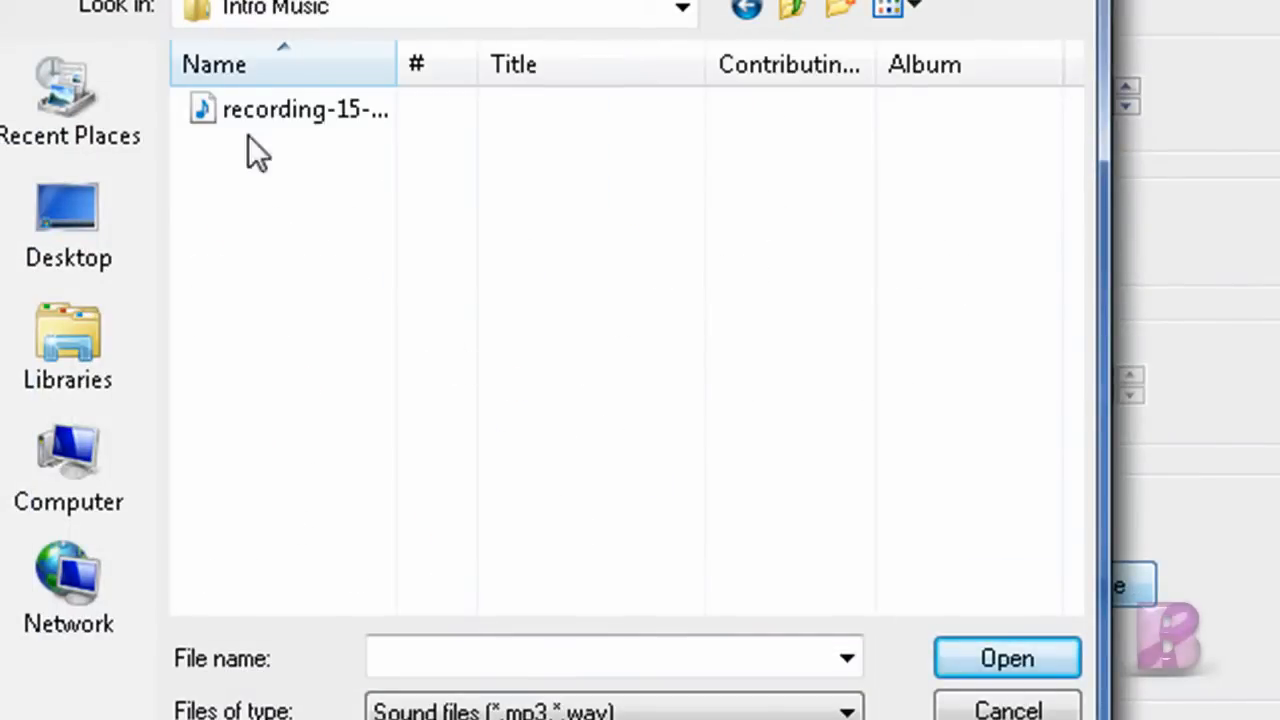
pyautogui.doubleClick(276, 113)
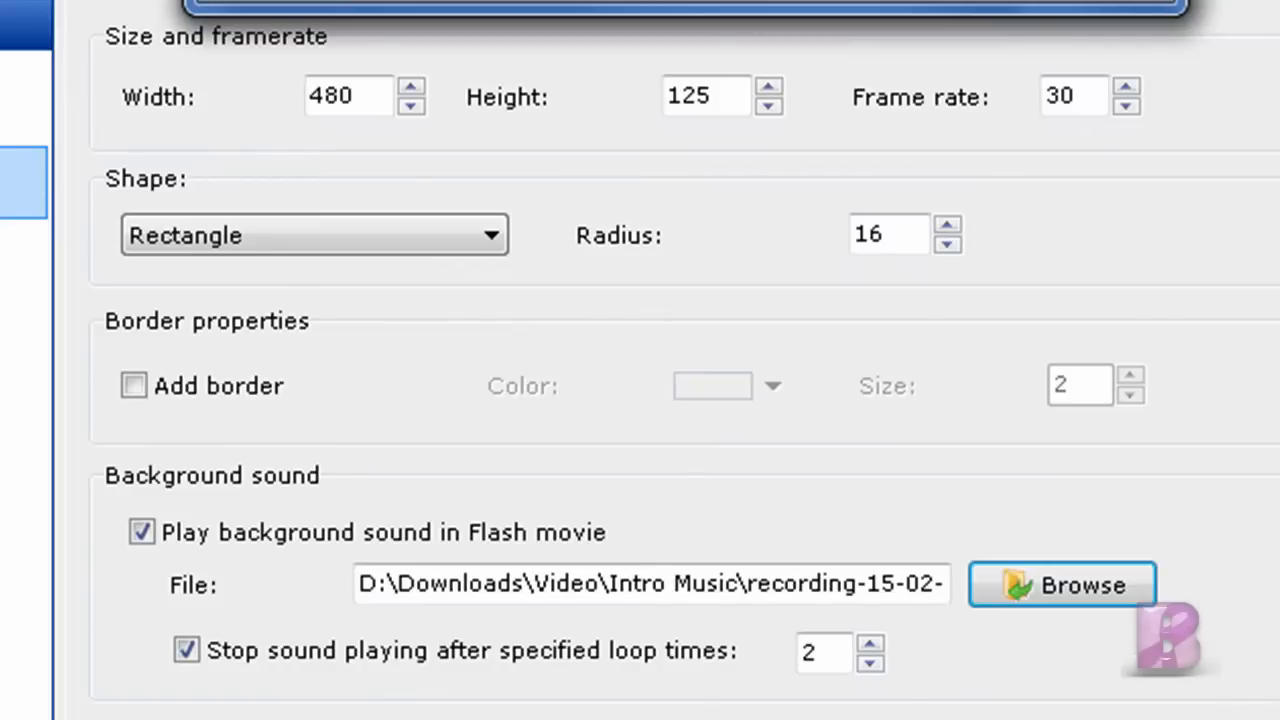
pyautogui.click(142, 532)
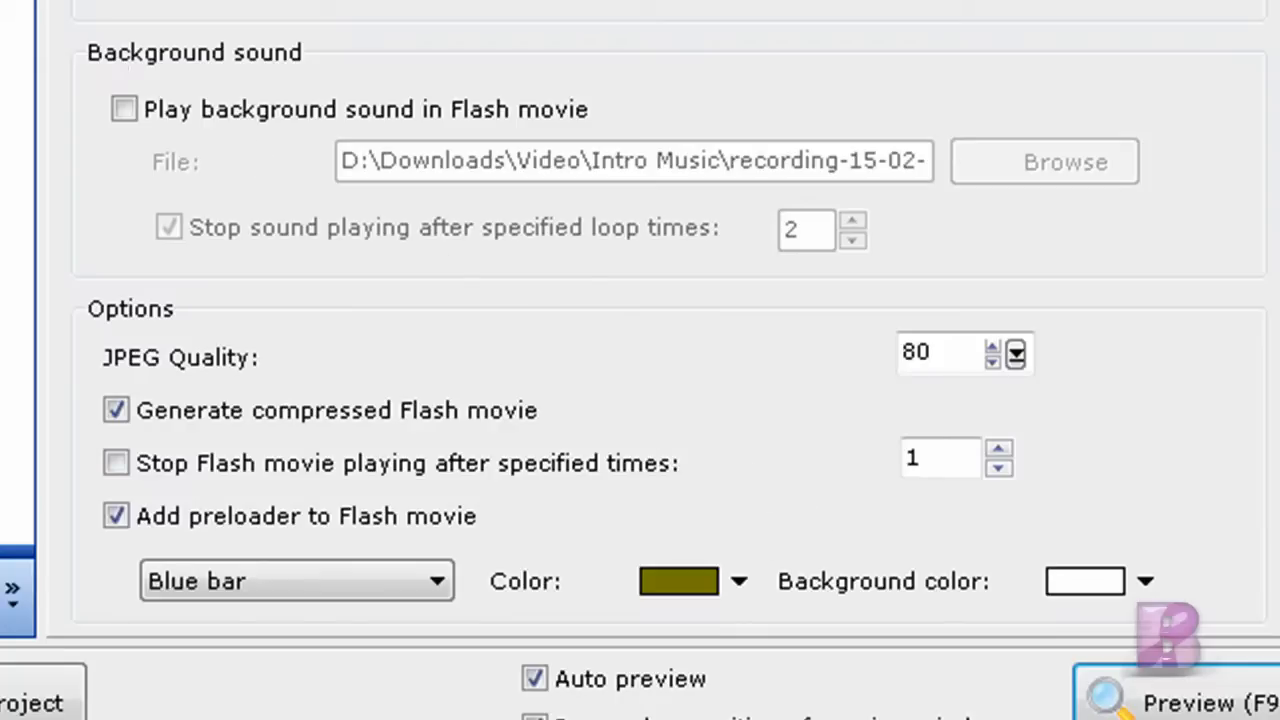
# Open the background settings and reposition the Flash movie preview window above the main window
pyautogui.click(97, 249)
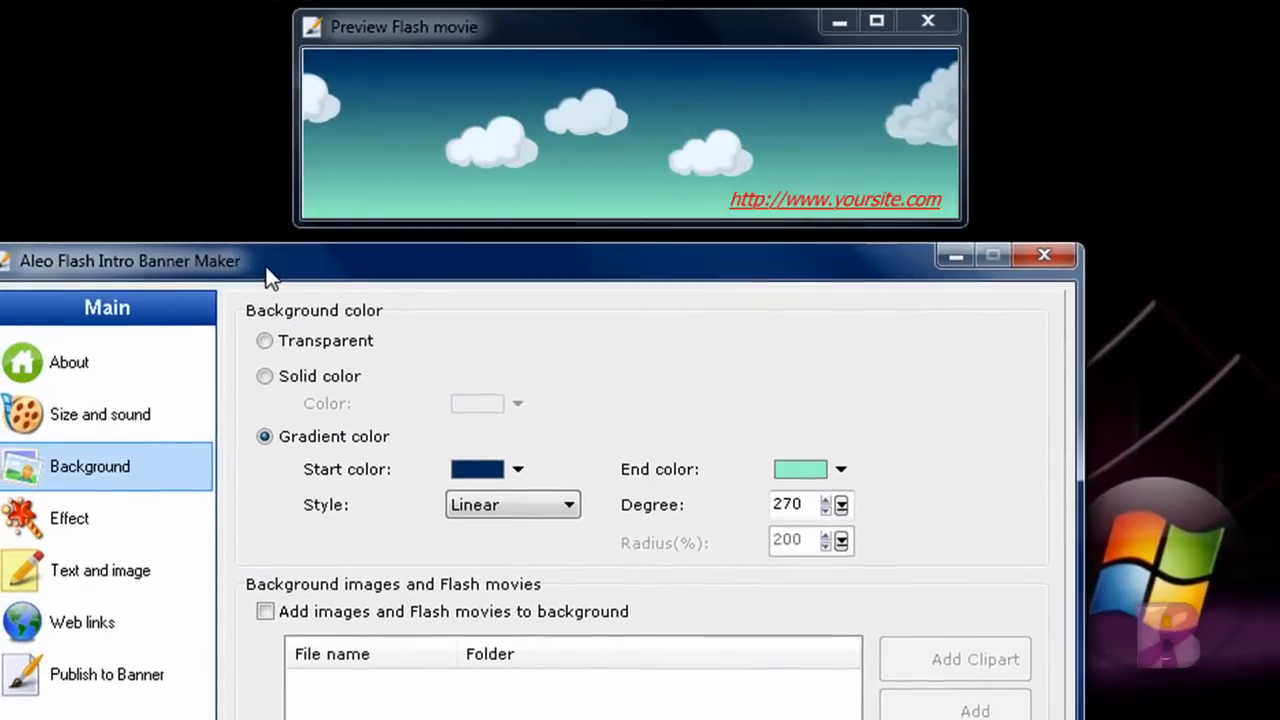
pyautogui.click(507, 82)
pyautogui.moveTo(533, 36); pyautogui.dragTo(490, 48)
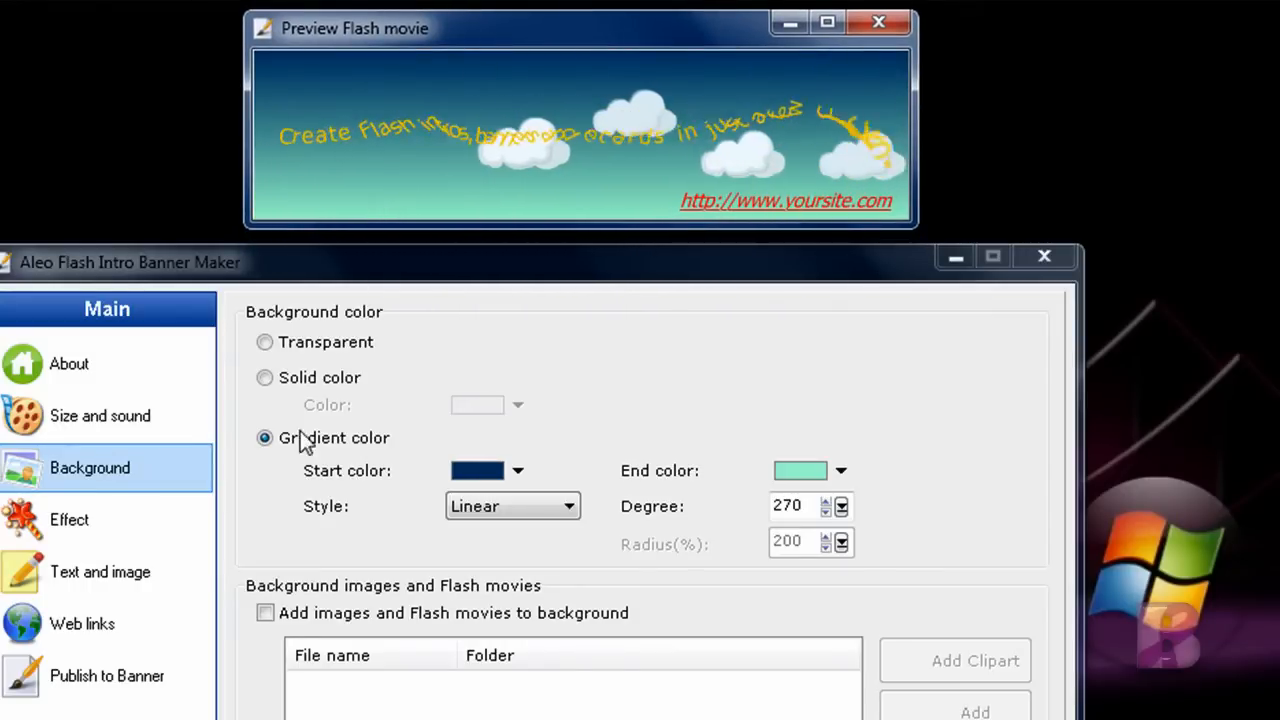
# Try the transparent and solid color backgrounds and return to the gradient color background
pyautogui.click(268, 343)
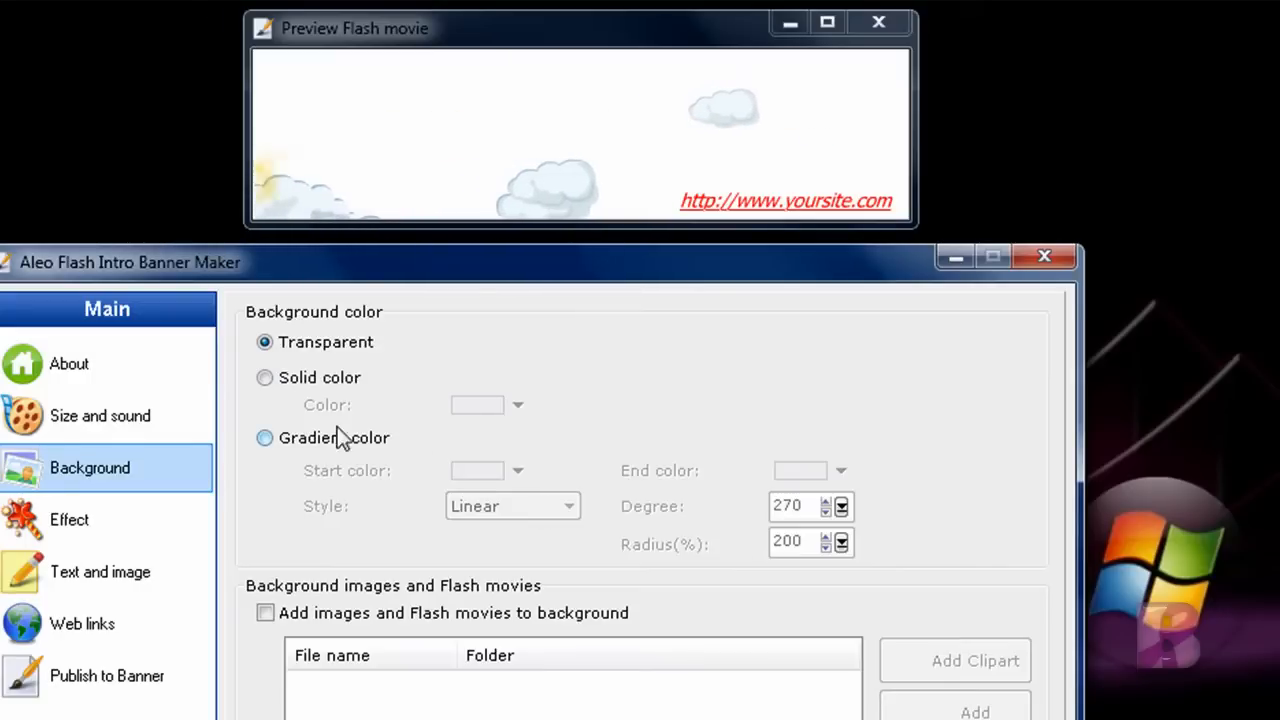
pyautogui.click(289, 381)
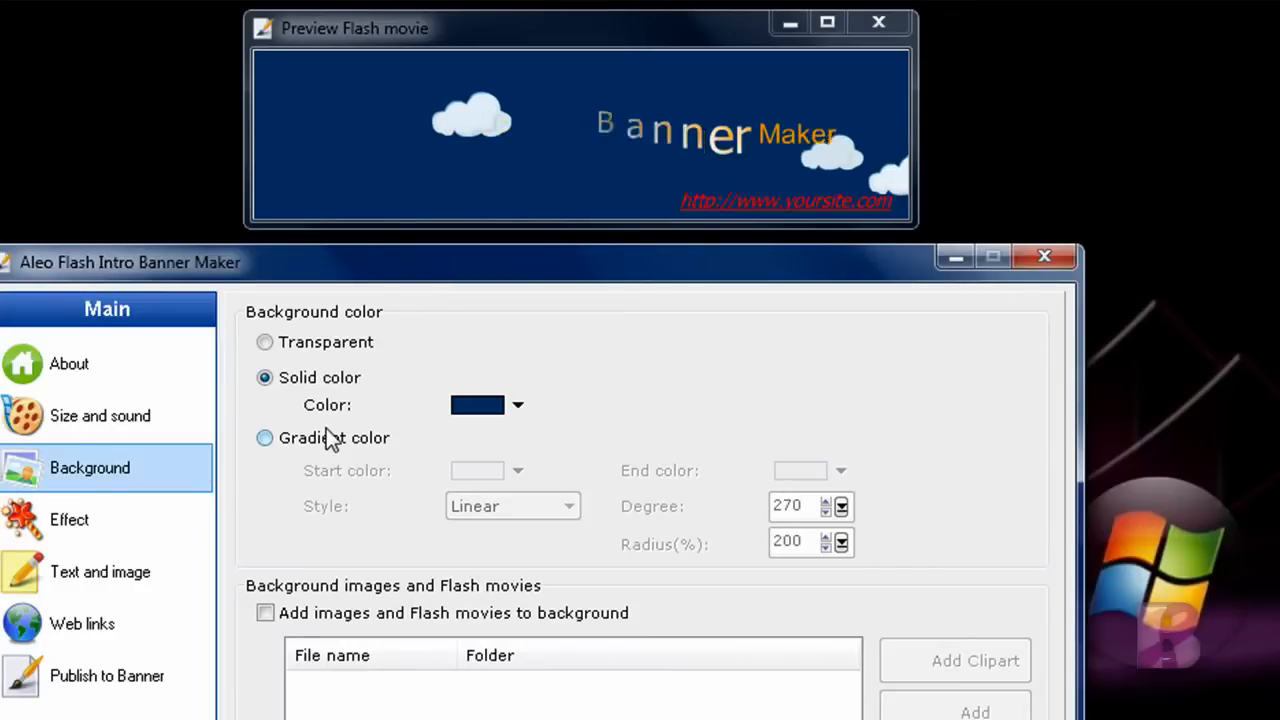
pyautogui.click(265, 437)
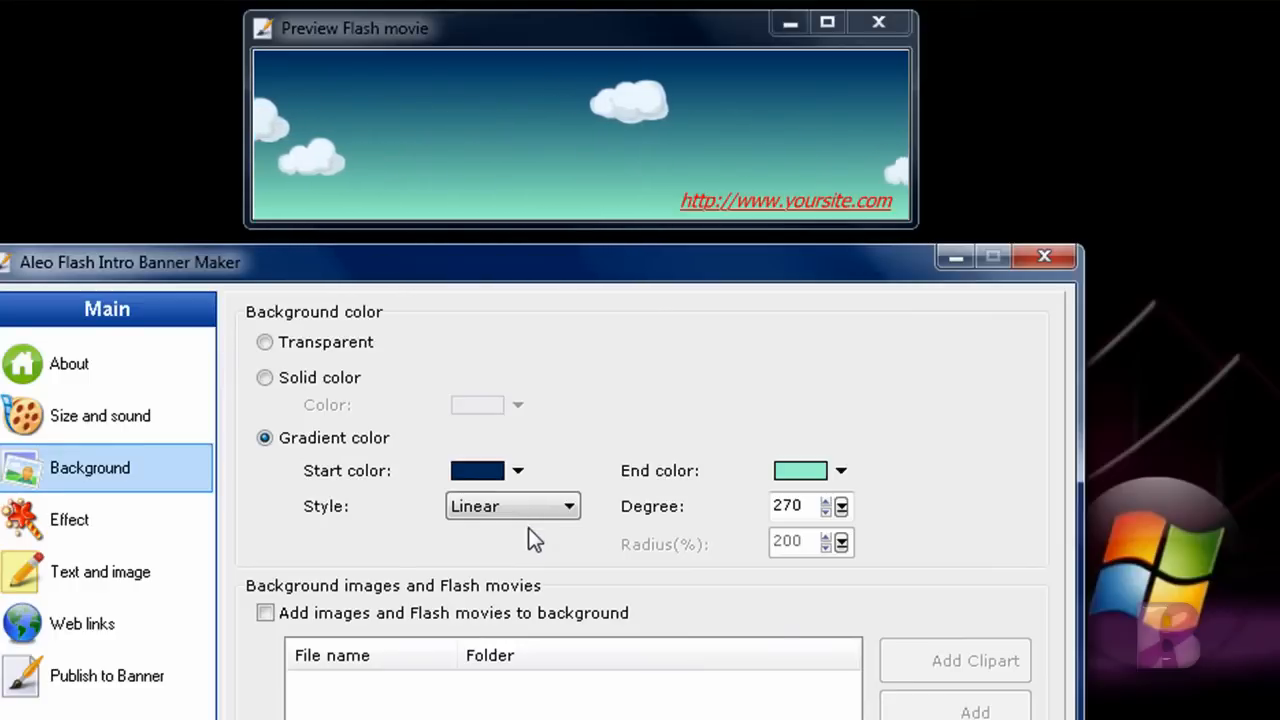
# Set the background gradient's start color to purple and its end color to light pink
pyautogui.click(517, 470)
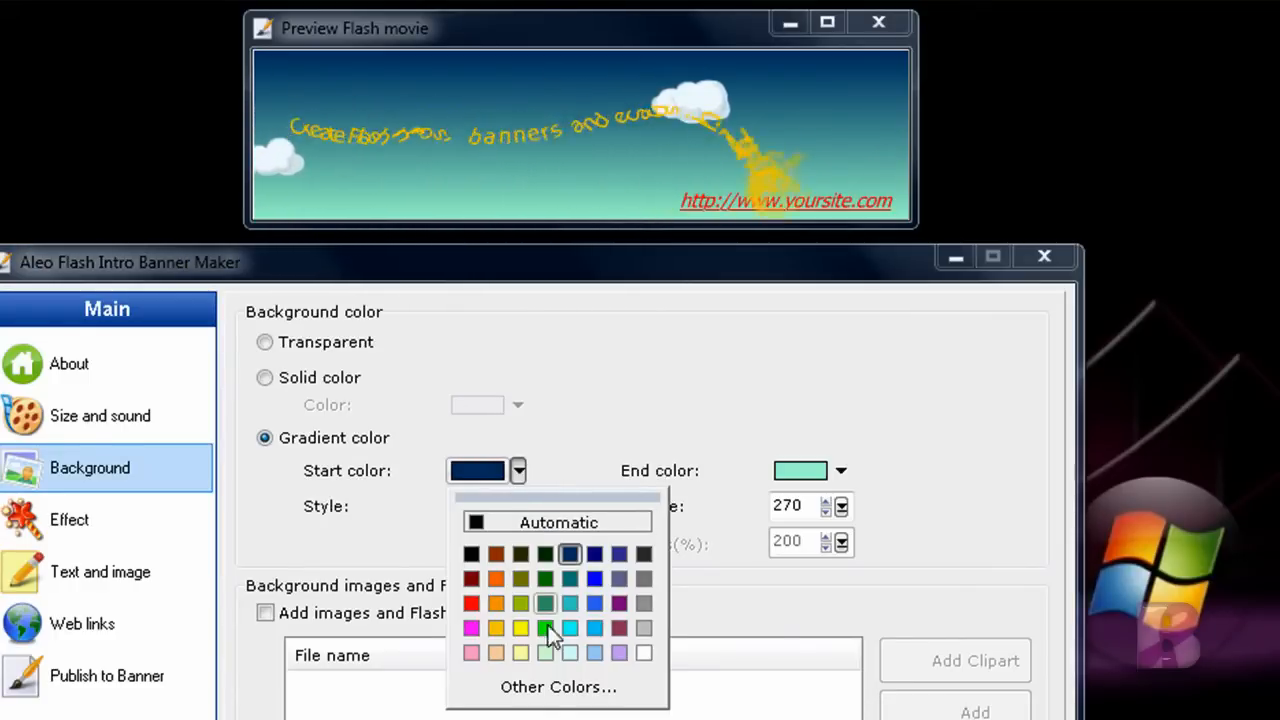
pyautogui.click(619, 603)
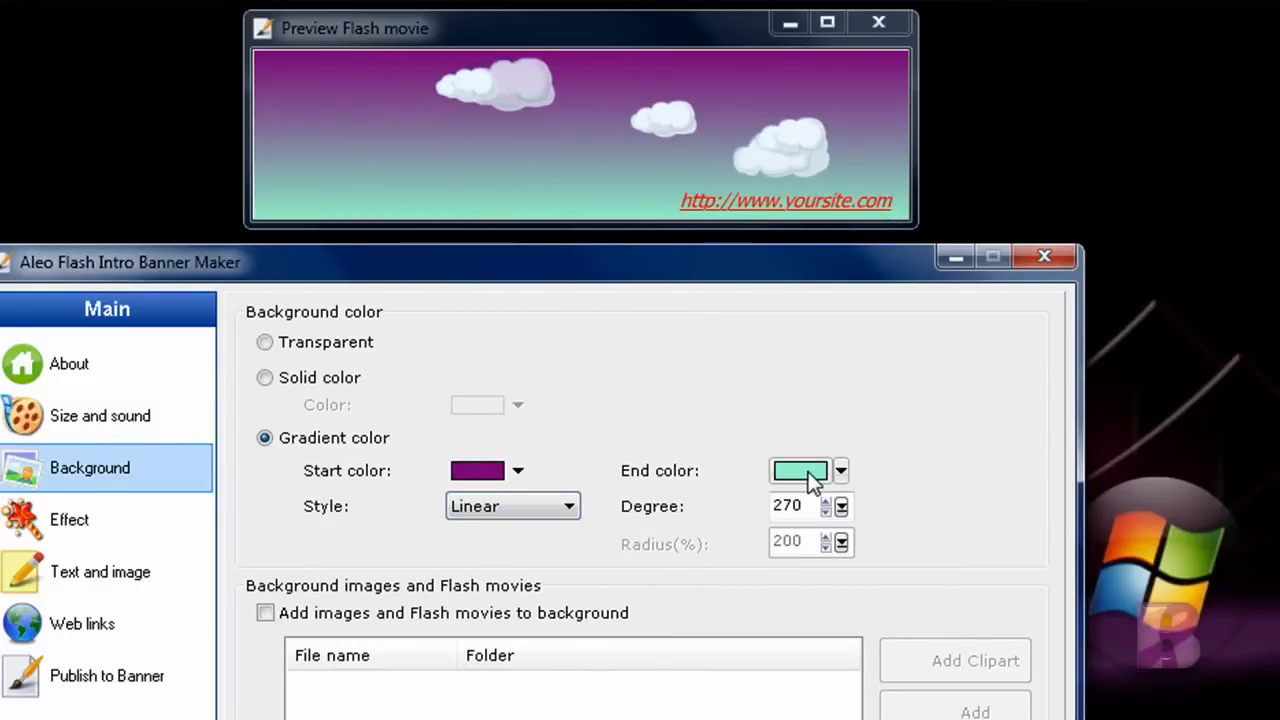
pyautogui.click(842, 472)
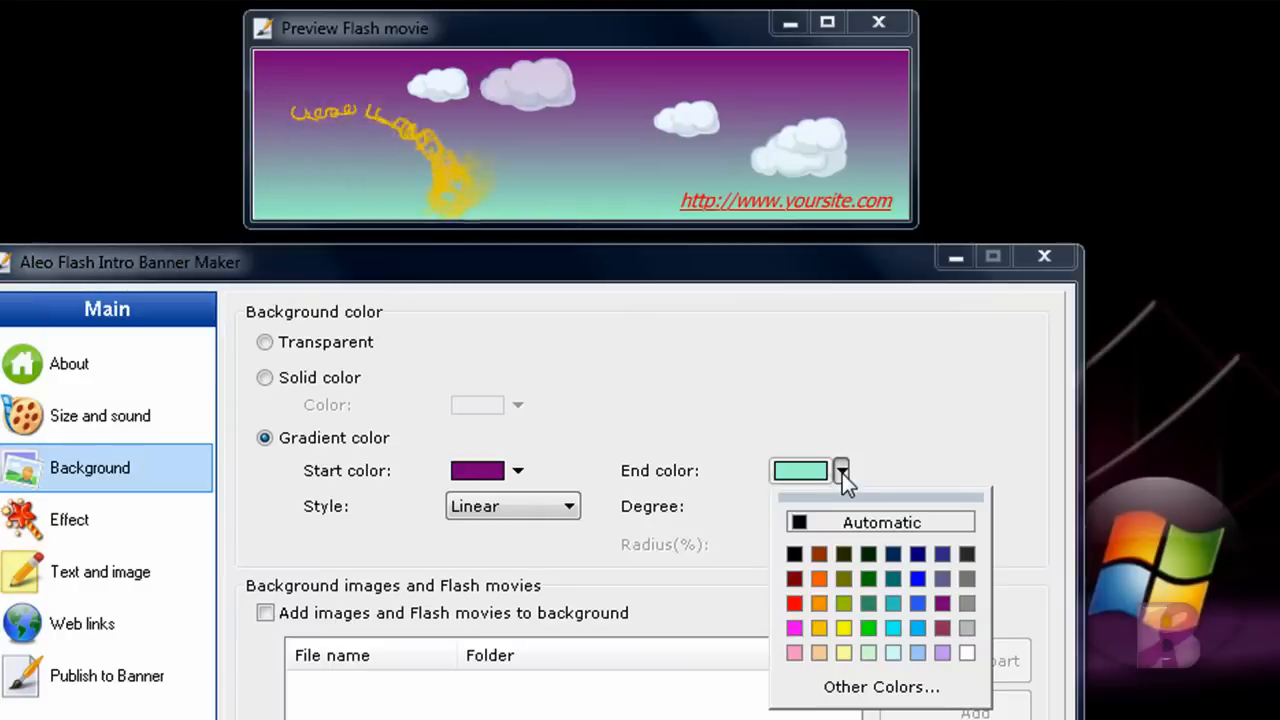
pyautogui.click(794, 652)
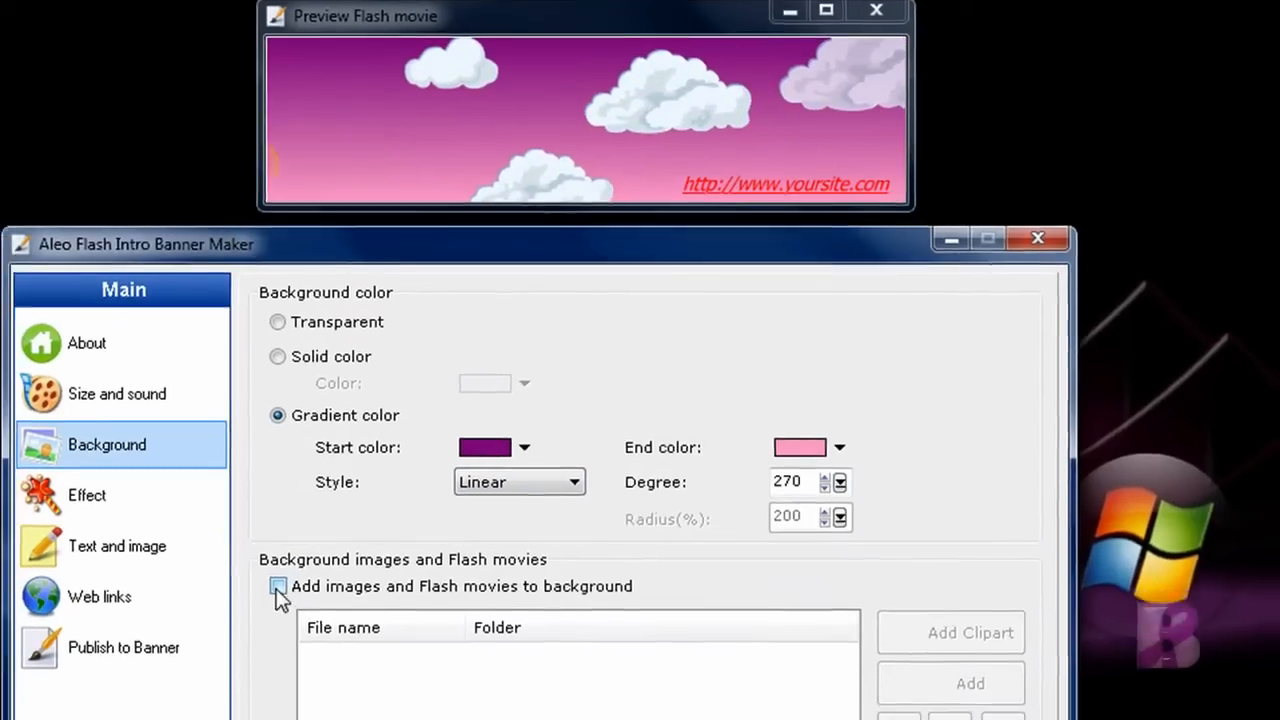
# Enable background images and add BrenWater.png from the Video folder to the banner background
pyautogui.click(265, 613)
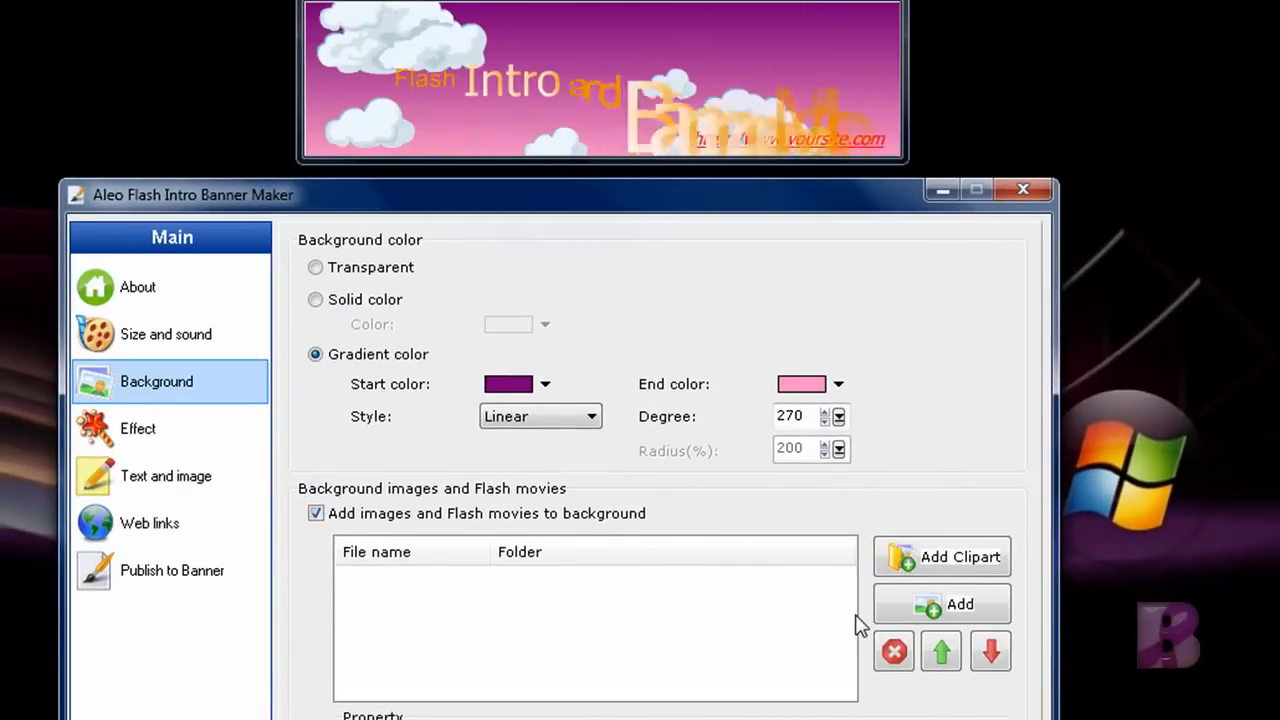
pyautogui.click(920, 609)
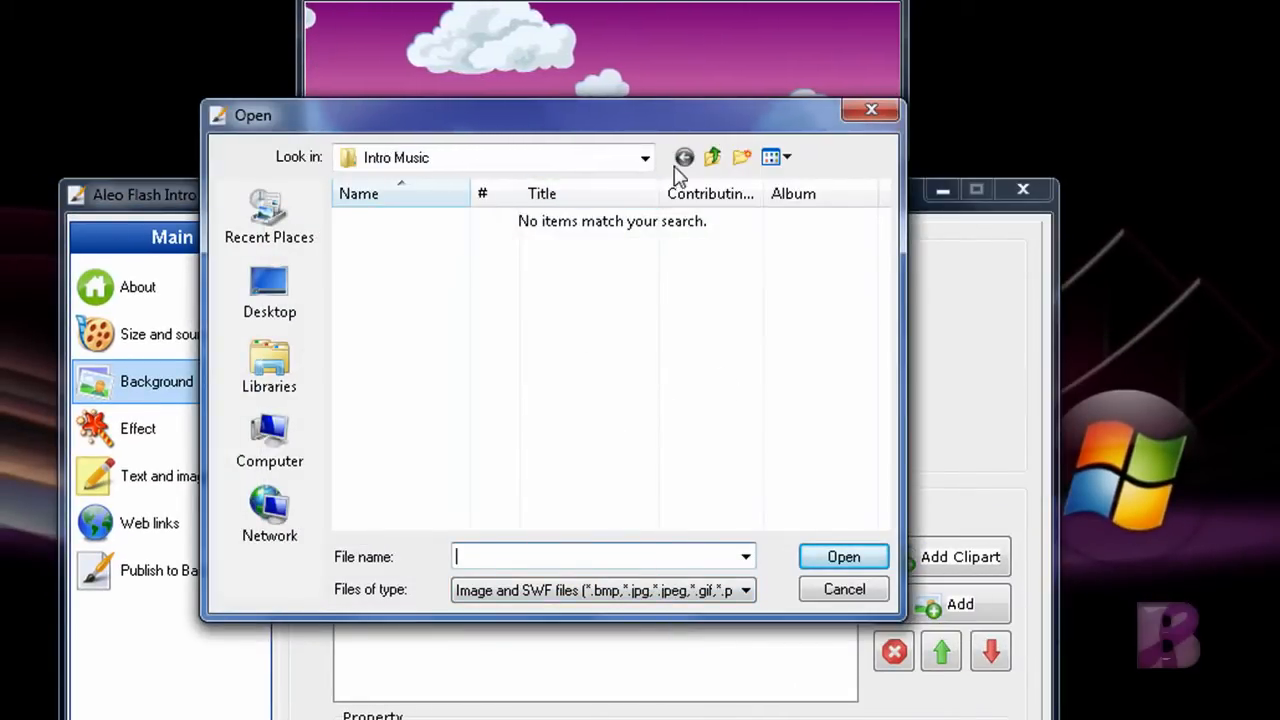
pyautogui.click(712, 157)
pyautogui.doubleClick(789, 445)
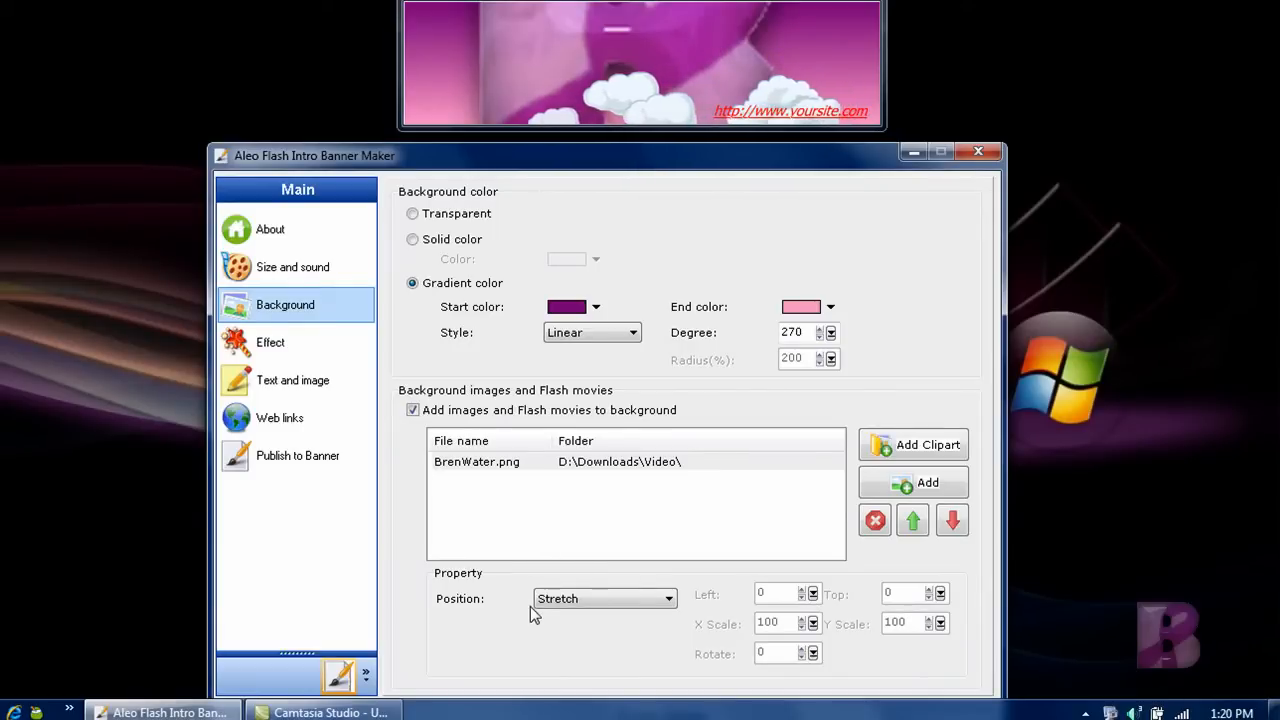
# Set the background image's position to Custom and its X and Y scale to 70
pyautogui.click(606, 605)
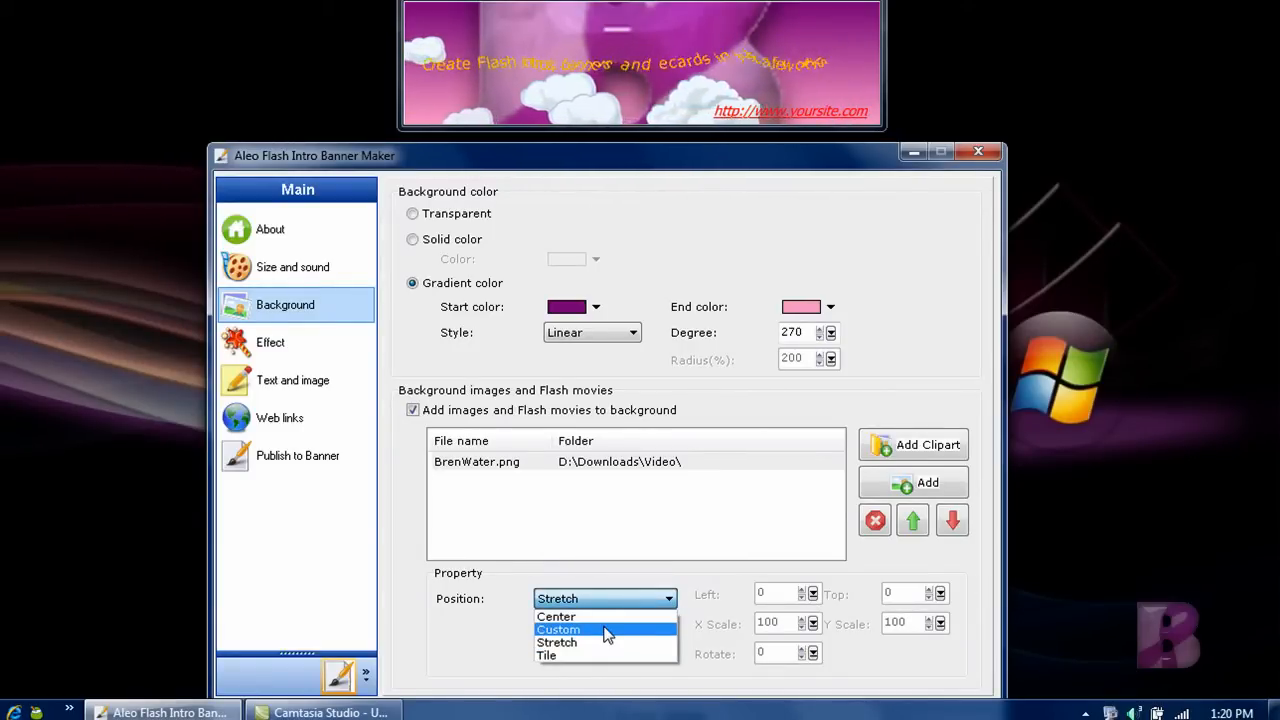
pyautogui.click(606, 630)
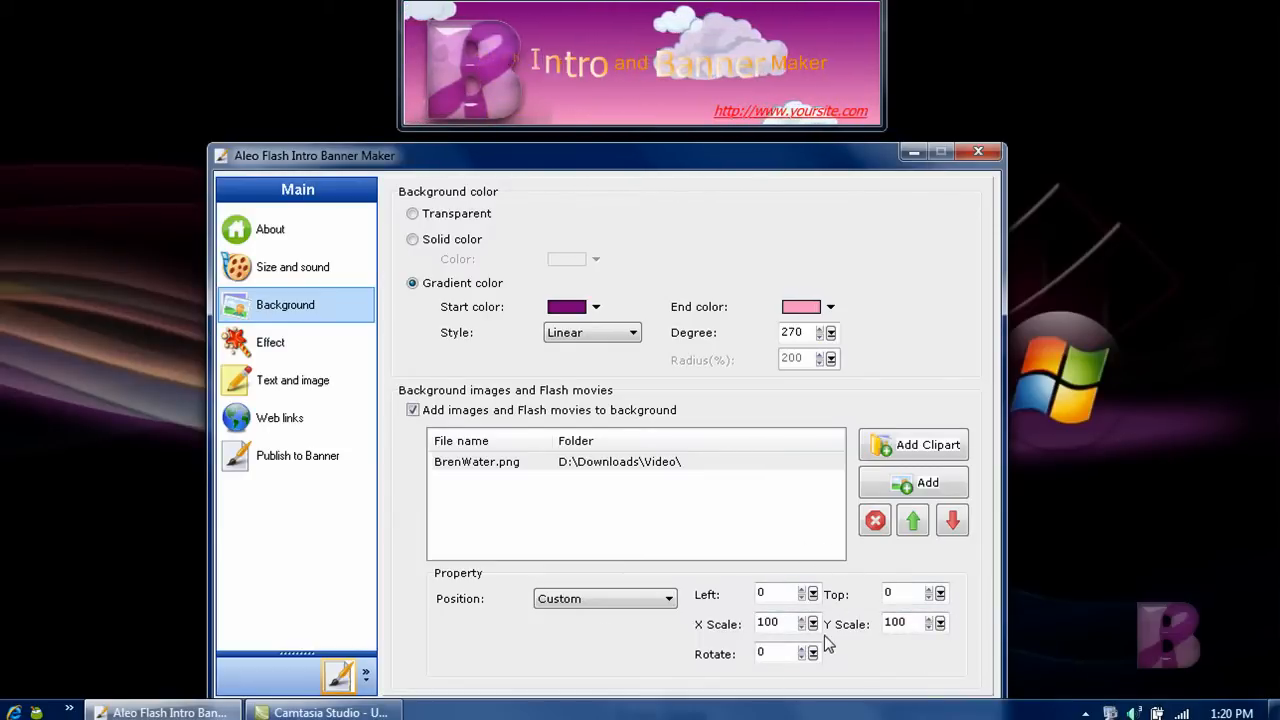
pyautogui.doubleClick(762, 624)
pyautogui.press('Tab')
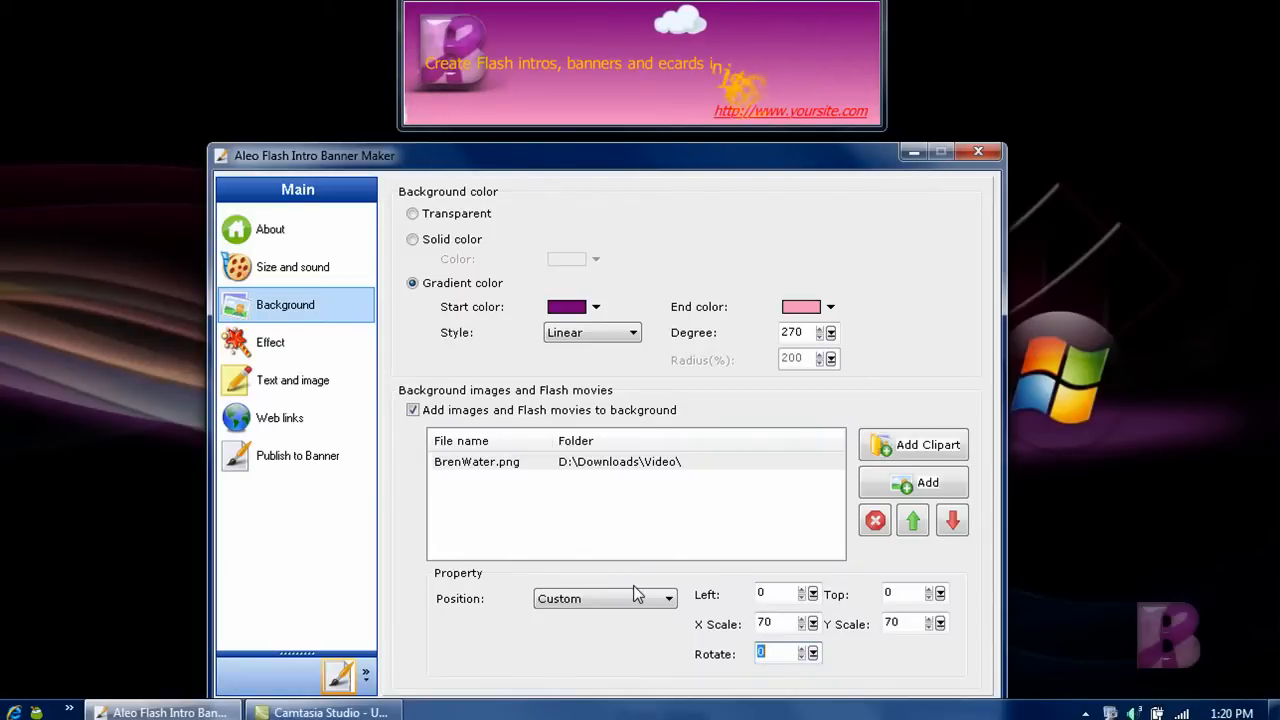
# Open the background effect settings and look through the list of available effects
pyautogui.click(250, 350)
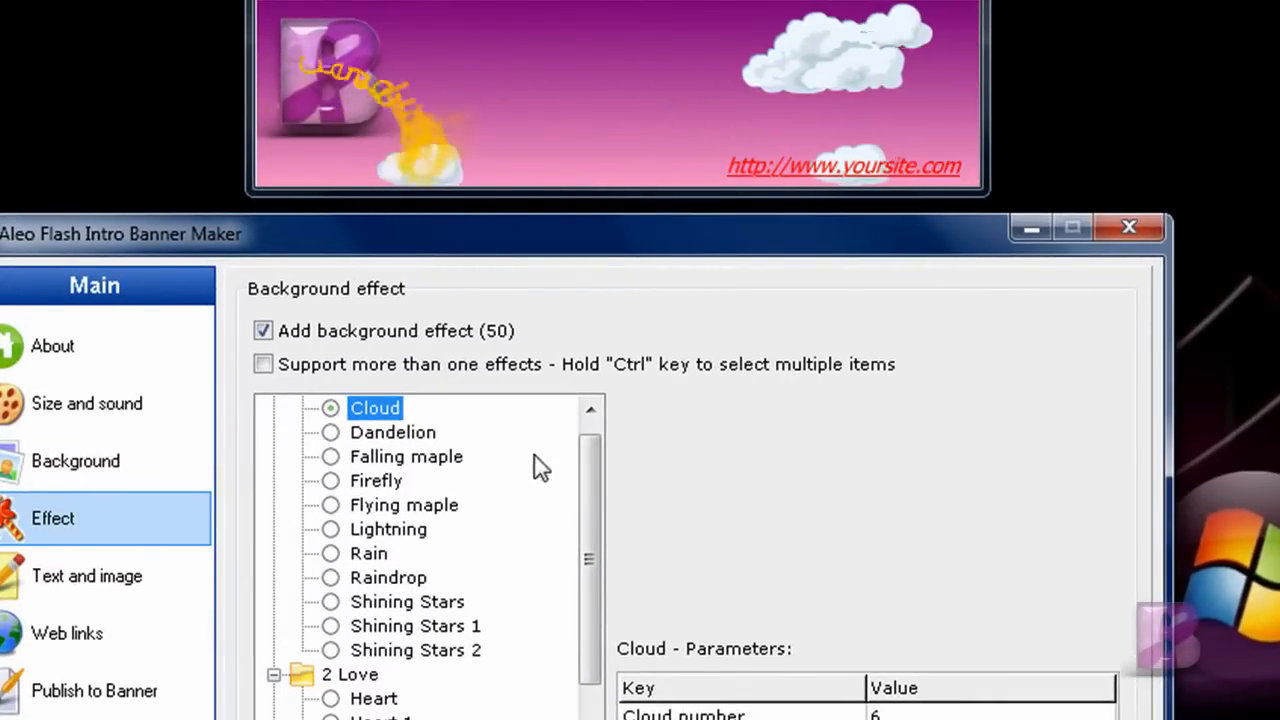
pyautogui.click(588, 410)
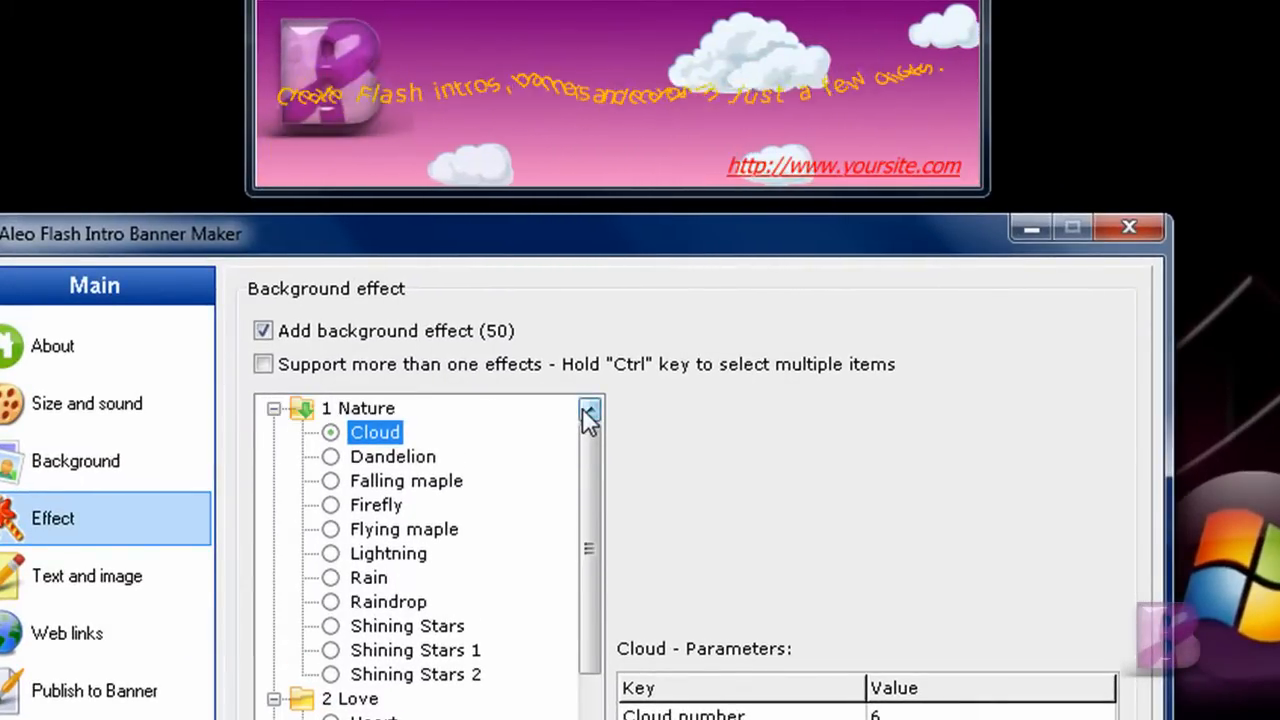
pyautogui.moveTo(590, 618); pyautogui.dragTo(590, 719)
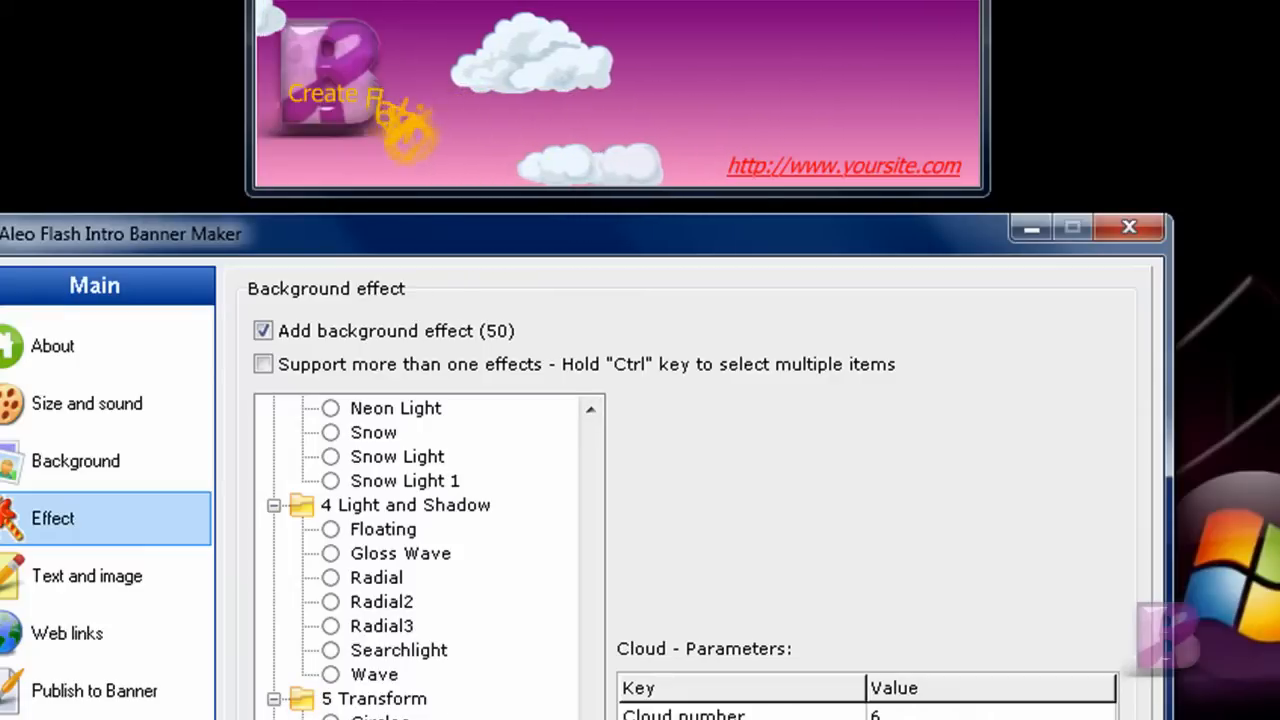
# Try the Music Blossom, Matrix and Gloss Wave background effects on the banner
pyautogui.click(380, 719)
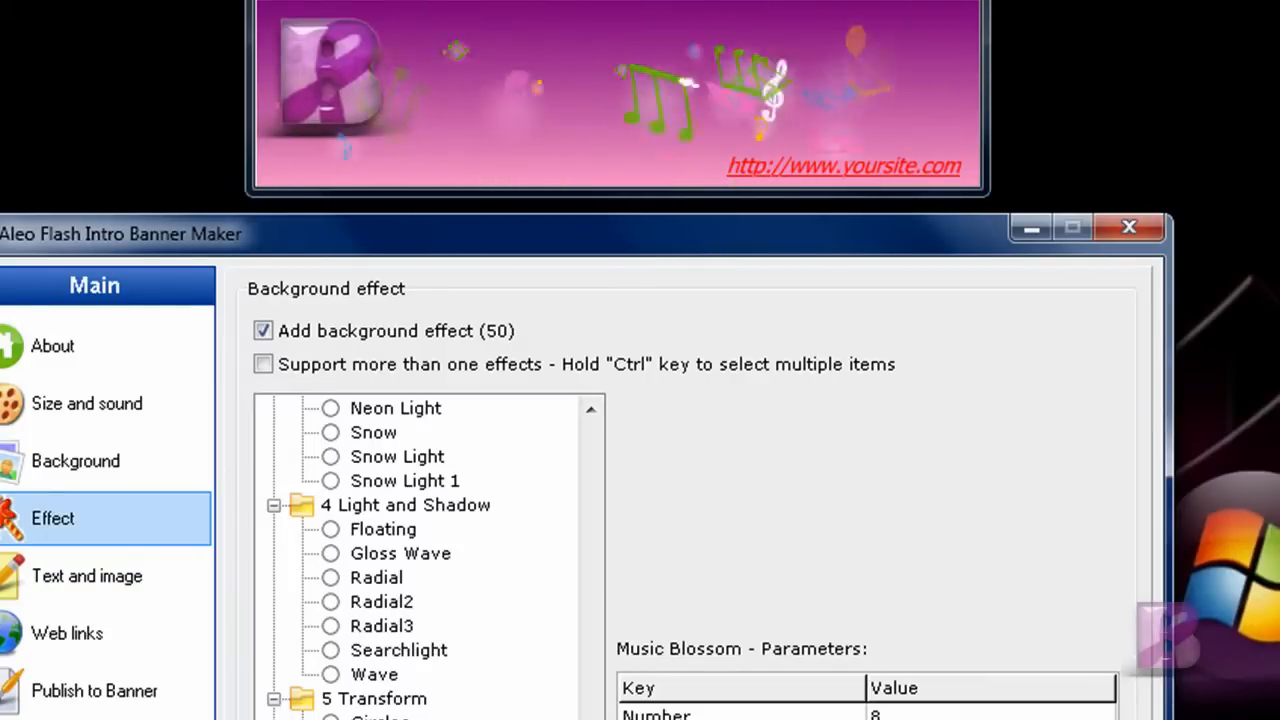
pyautogui.click(372, 718)
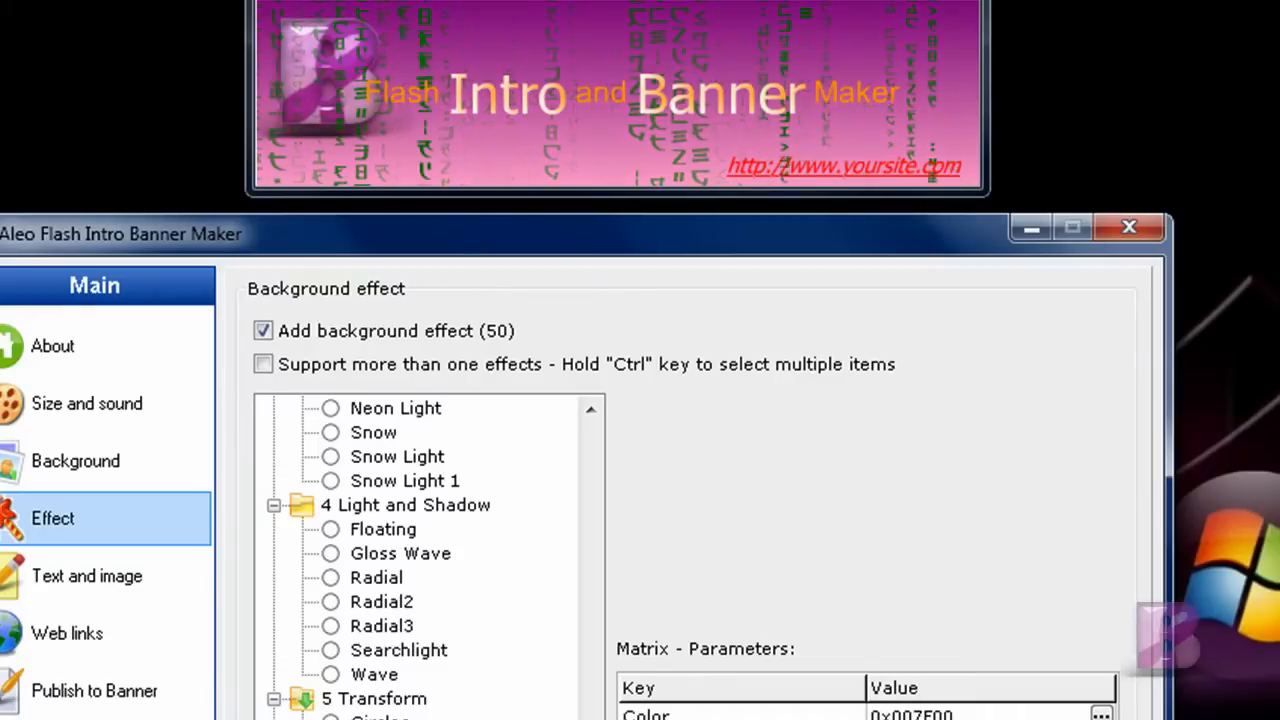
pyautogui.click(362, 556)
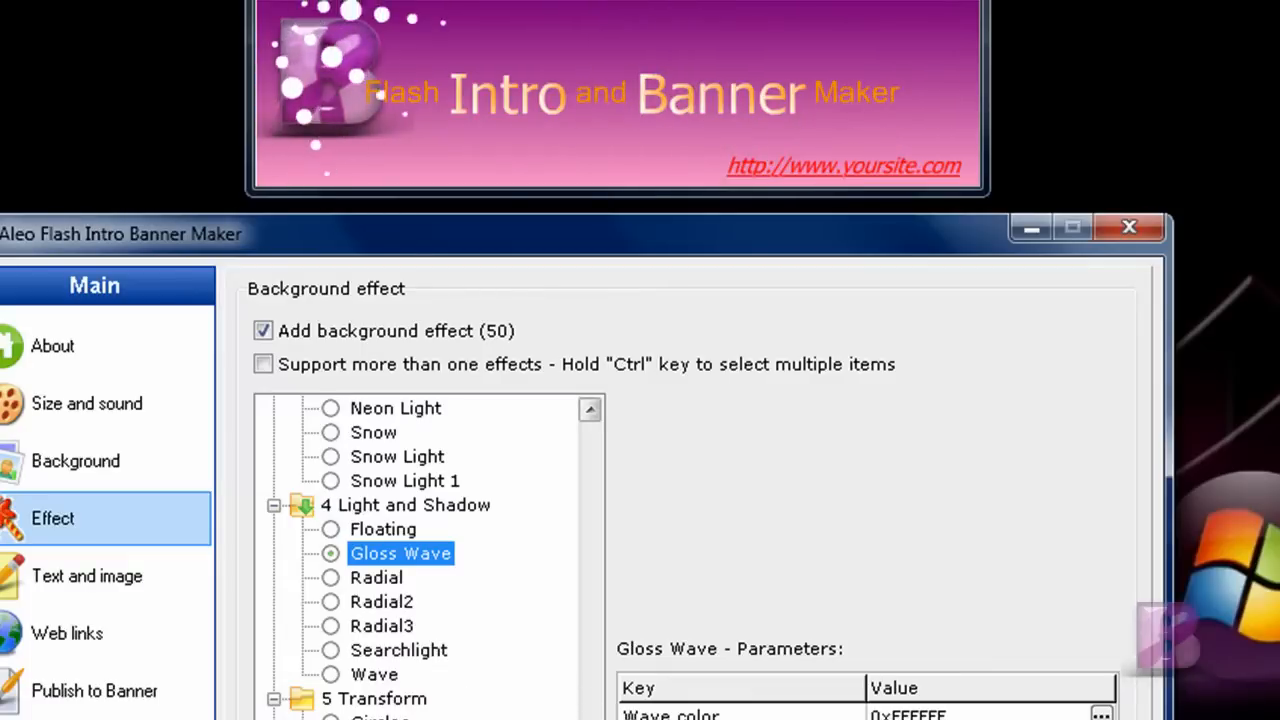
# Apply the Dandelion effect from the Nature group as the banner's background effect
pyautogui.moveTo(591, 719); pyautogui.dragTo(614, 450)
pyautogui.click(331, 458)
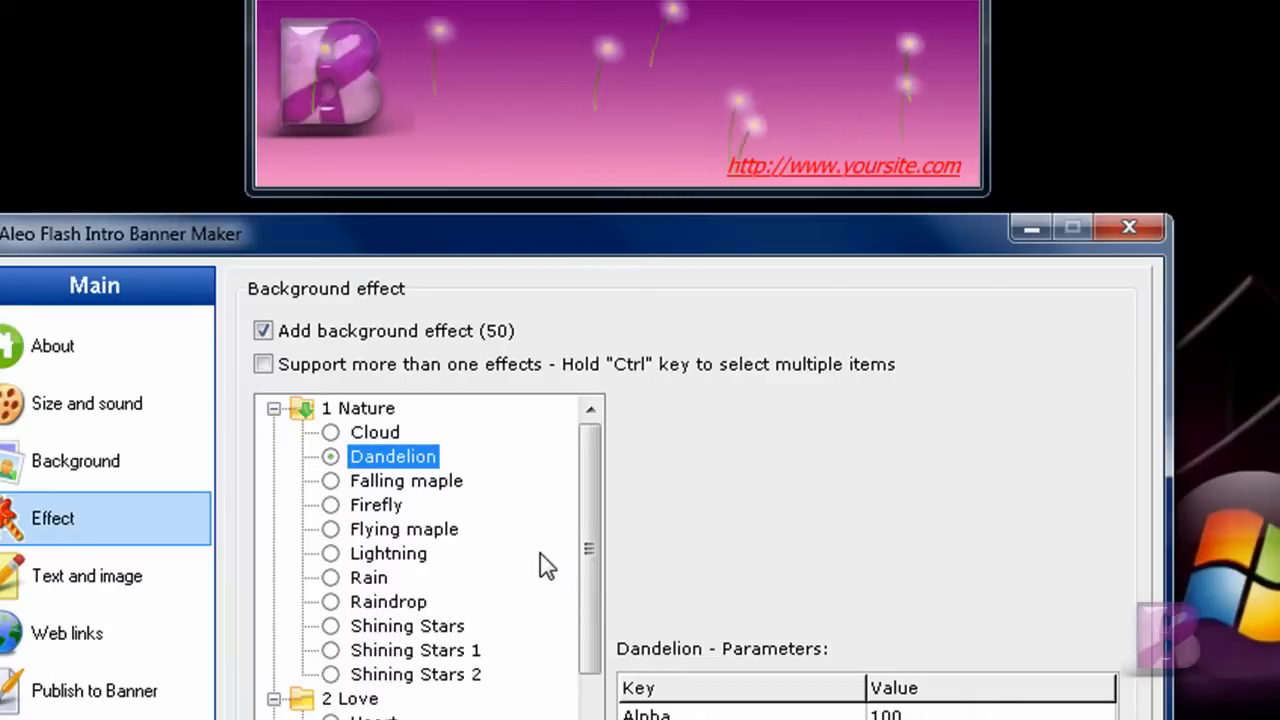
# Delete all three default text items from the banner's texts and images
pyautogui.click(133, 594)
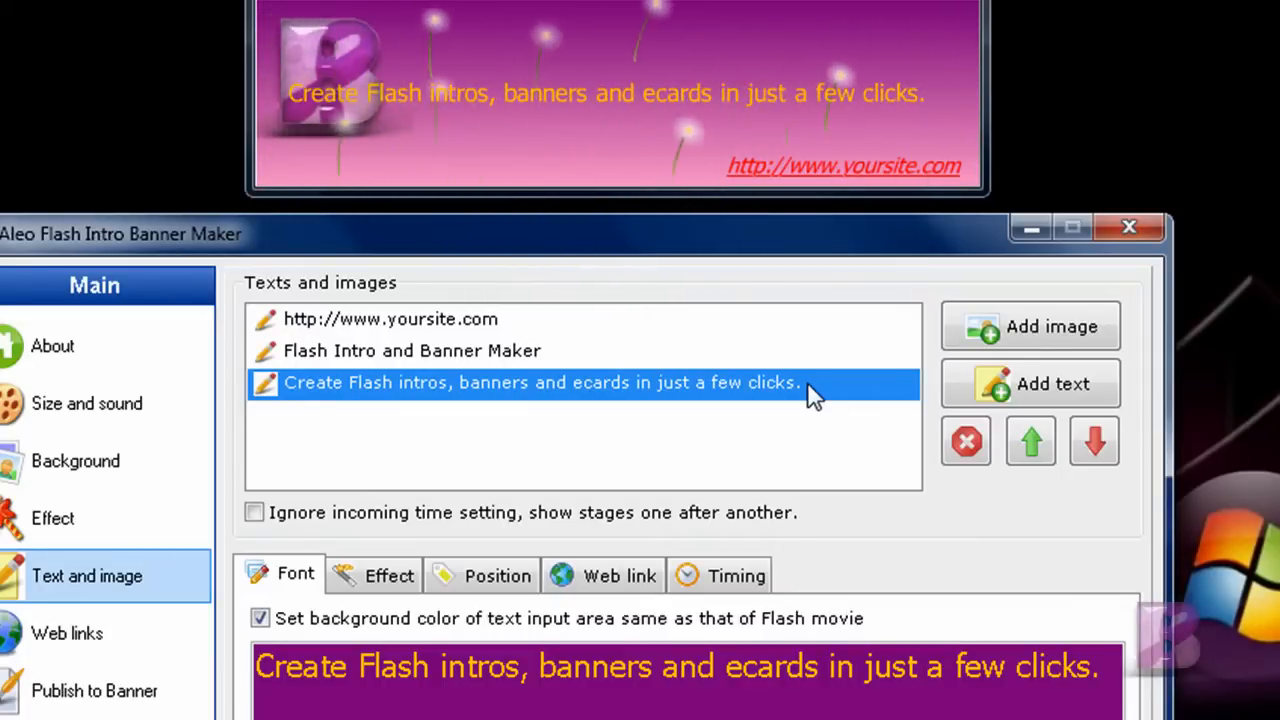
pyautogui.click(950, 432)
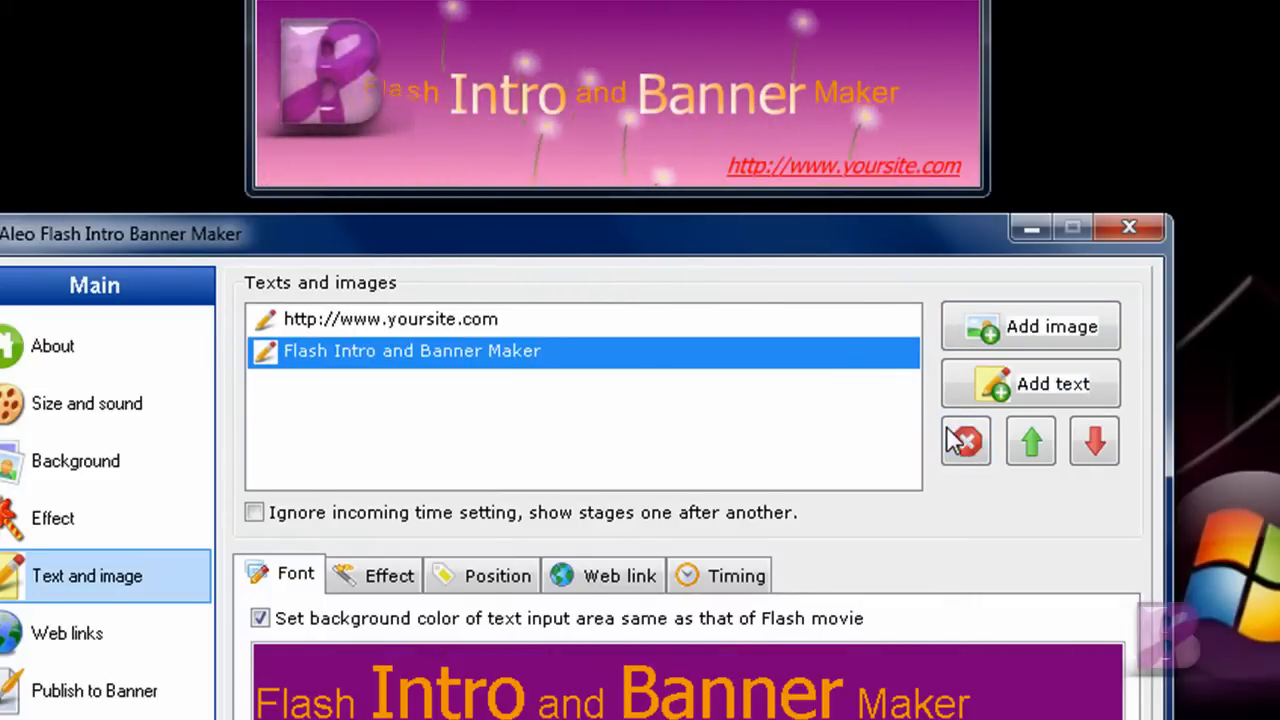
pyautogui.click(950, 432)
pyautogui.click(950, 432)
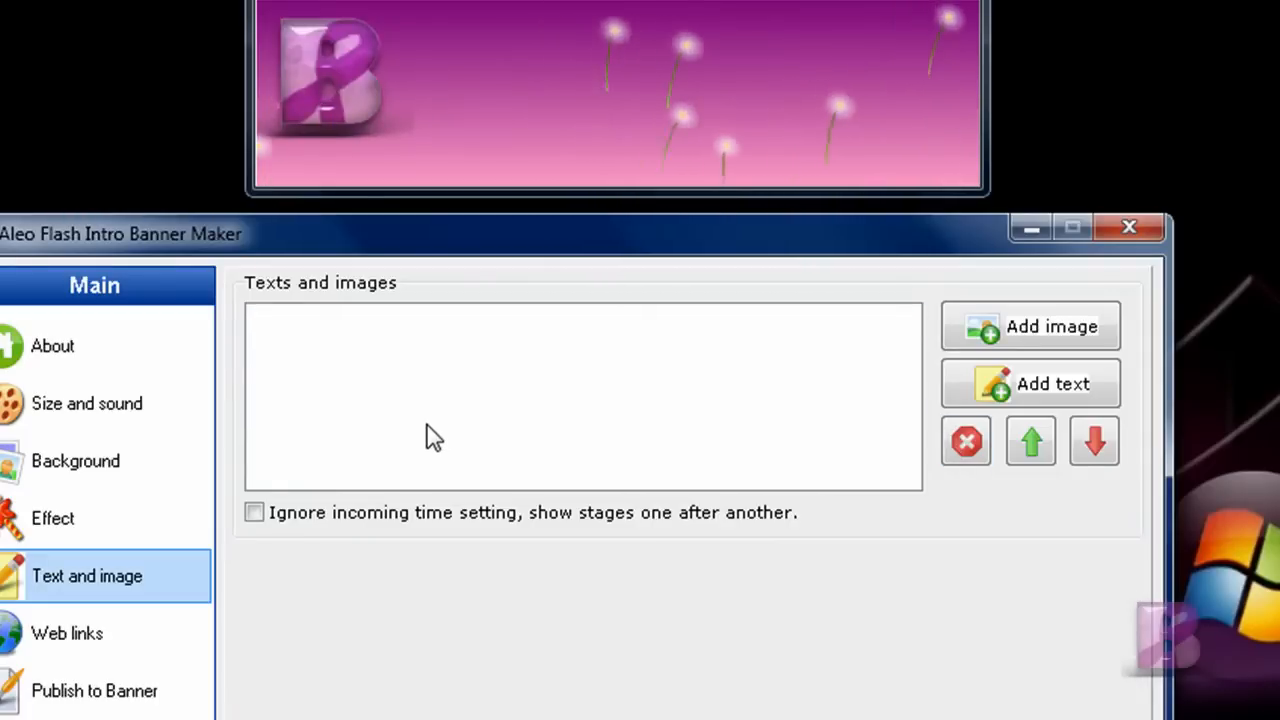
# Add a dynamic text reading "WriterBren" to the banner with a display time of 180 seconds
pyautogui.click(1002, 392)
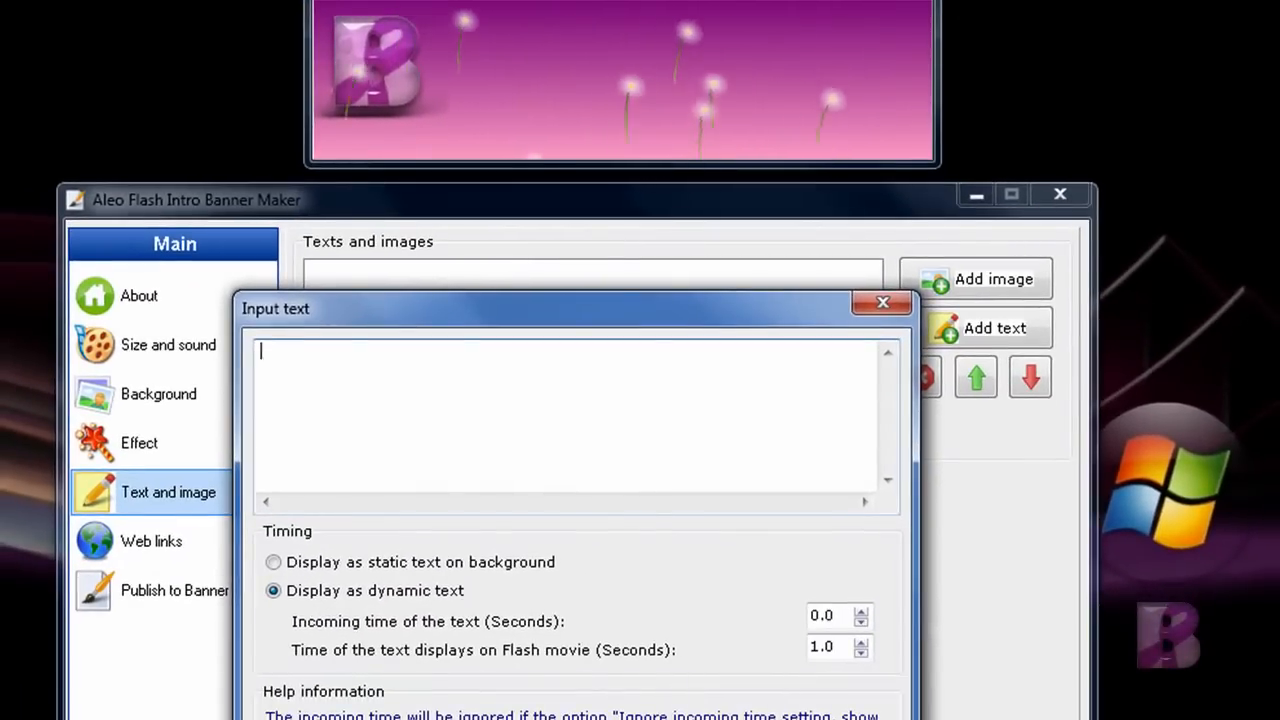
pyautogui.write('WriterBren')
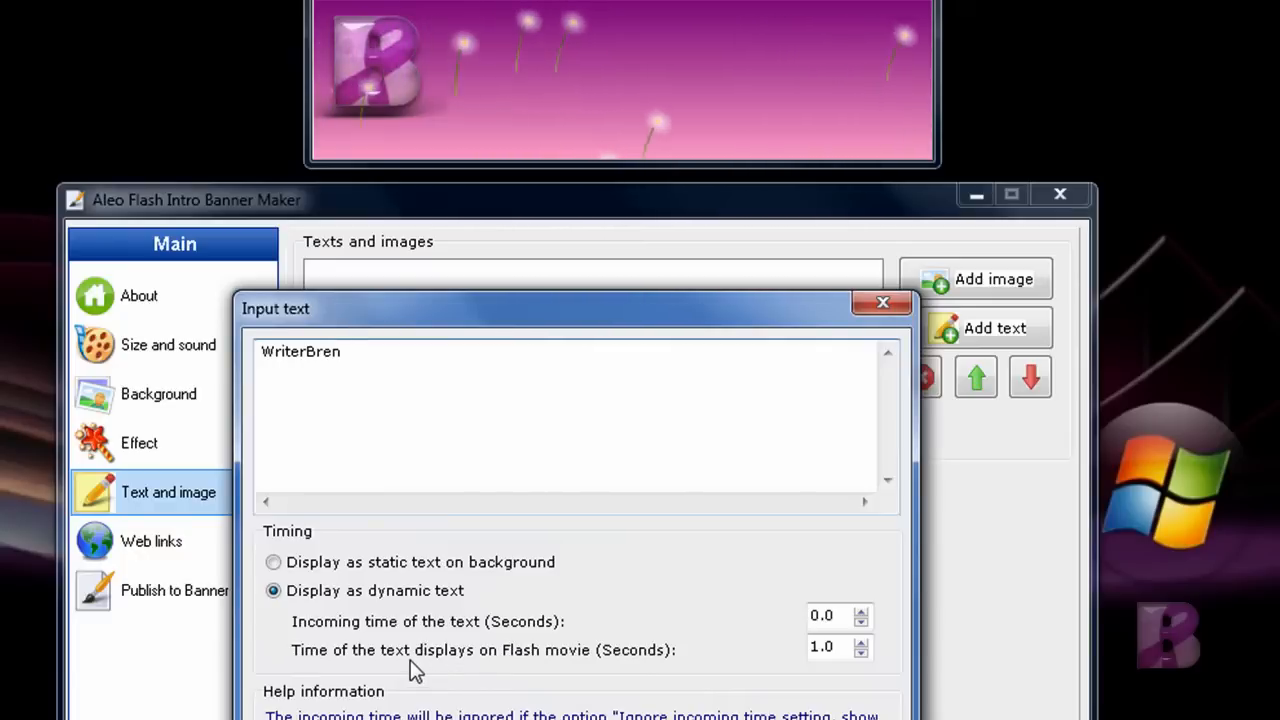
pyautogui.doubleClick(830, 648)
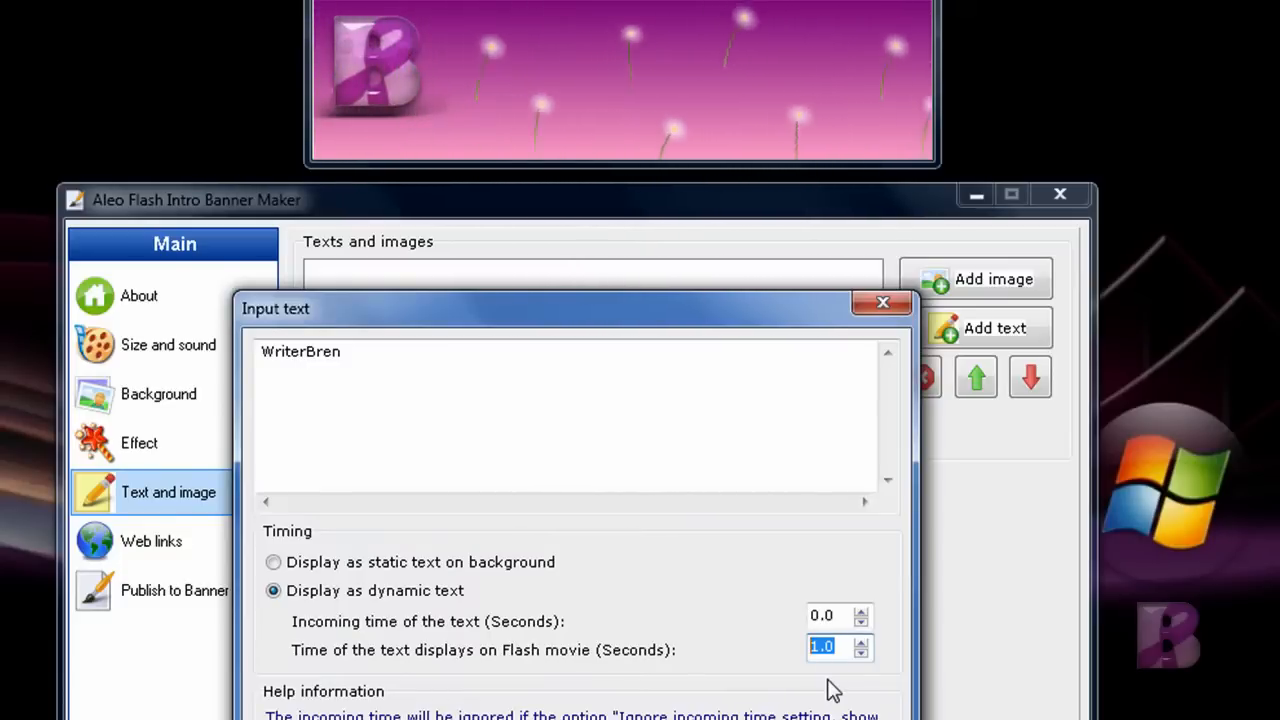
pyautogui.write('10000')
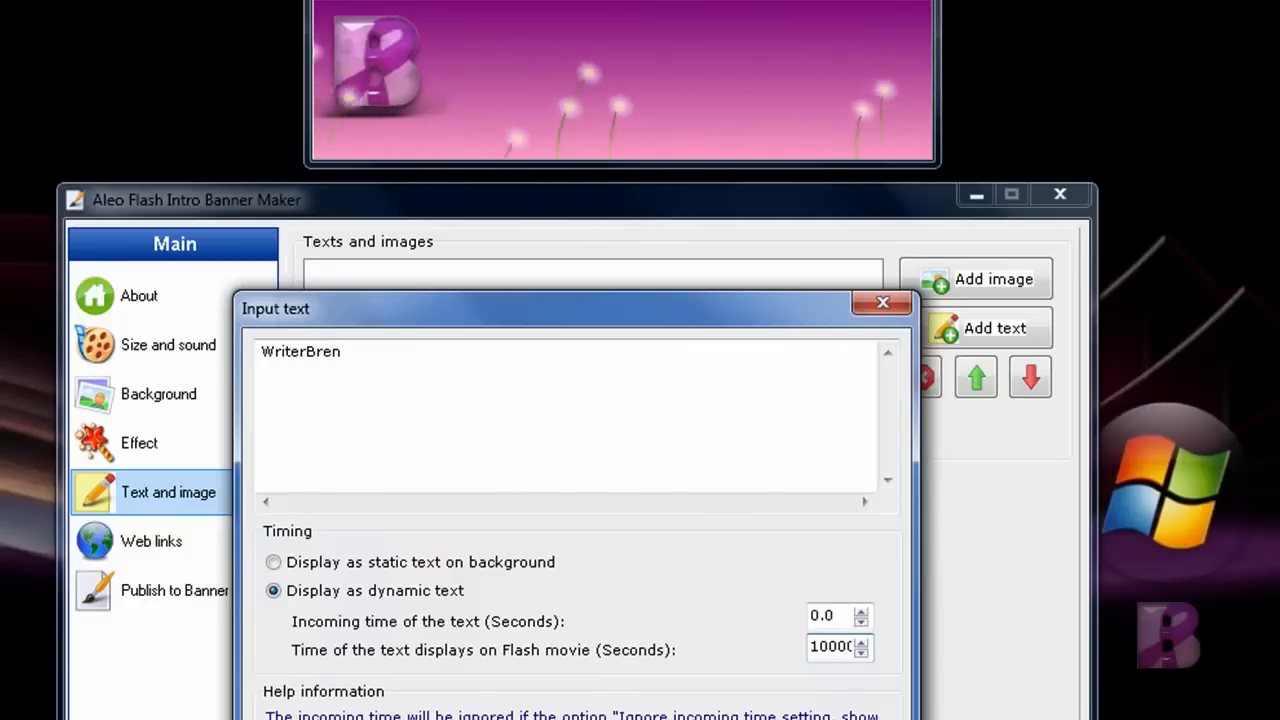
pyautogui.write('180')
pyautogui.press('Delete')
pyautogui.write('0')
pyautogui.press('BackSpace')
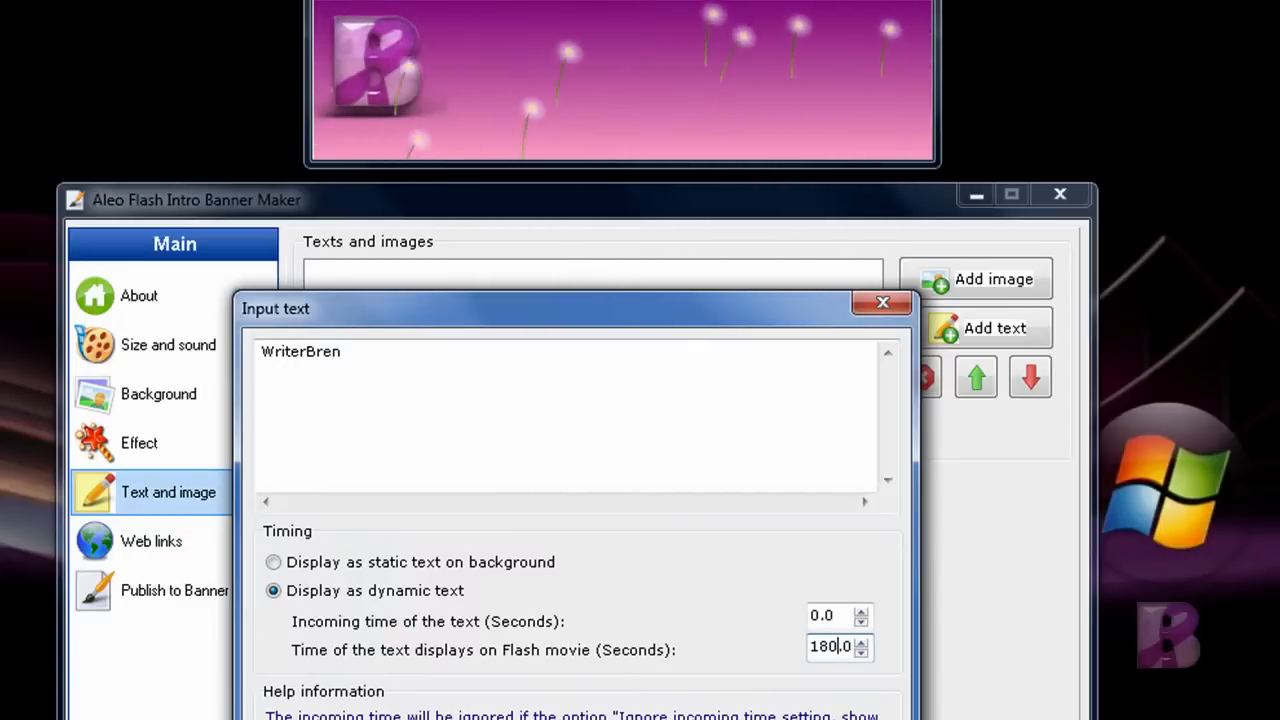
pyautogui.press('Return')
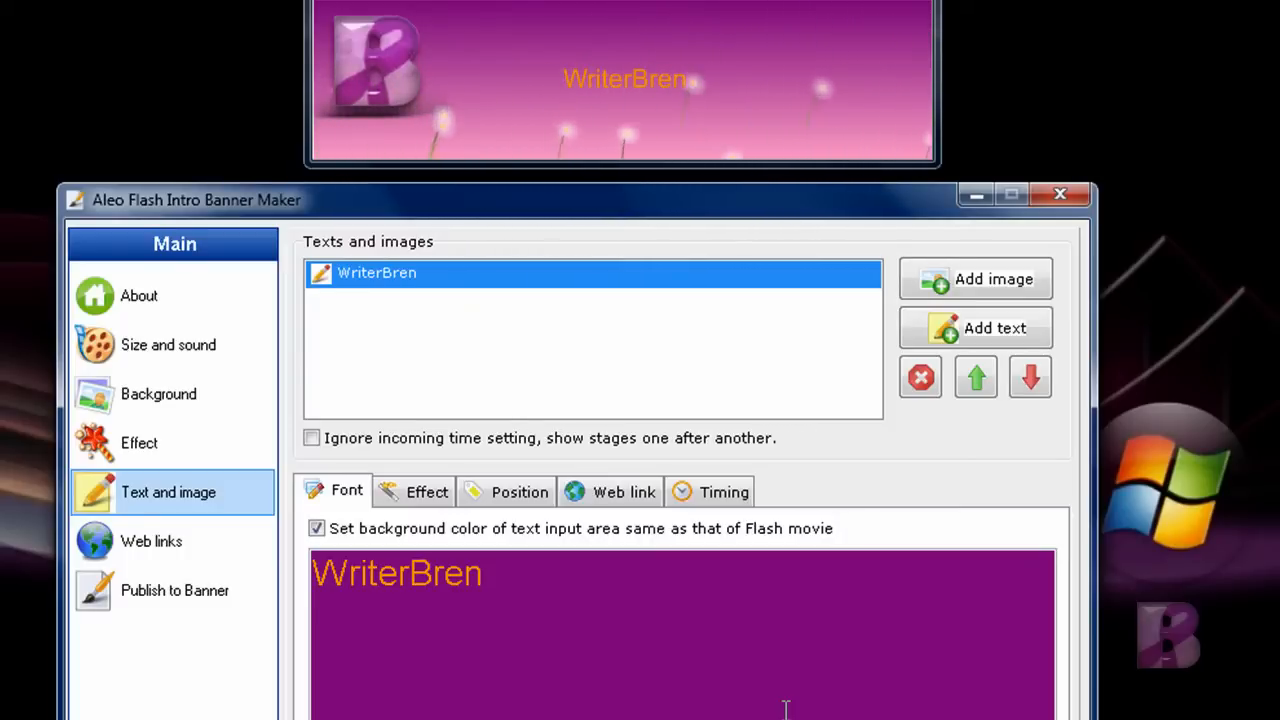
# Set the font size of the WriterBren text to 50 and look through the available fonts
pyautogui.hotkey('ctrl', 'a')
pyautogui.click(569, 643)
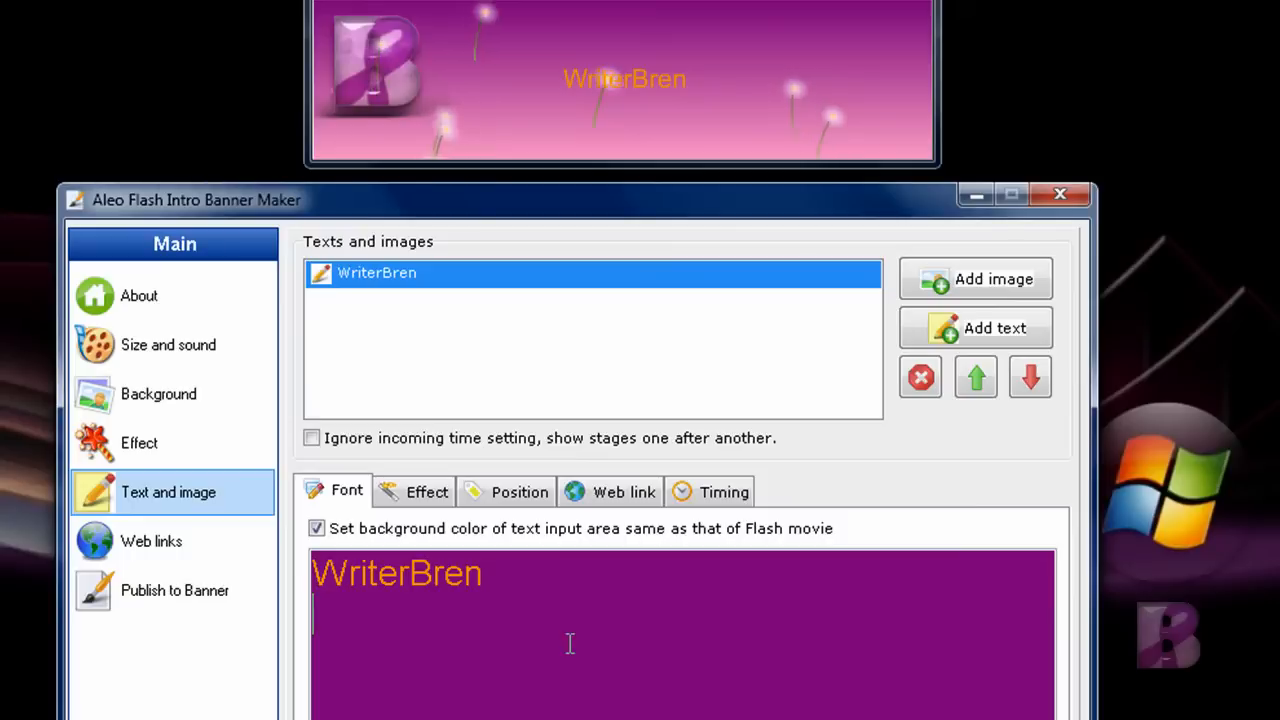
pyautogui.moveTo(486, 580); pyautogui.dragTo(290, 572)
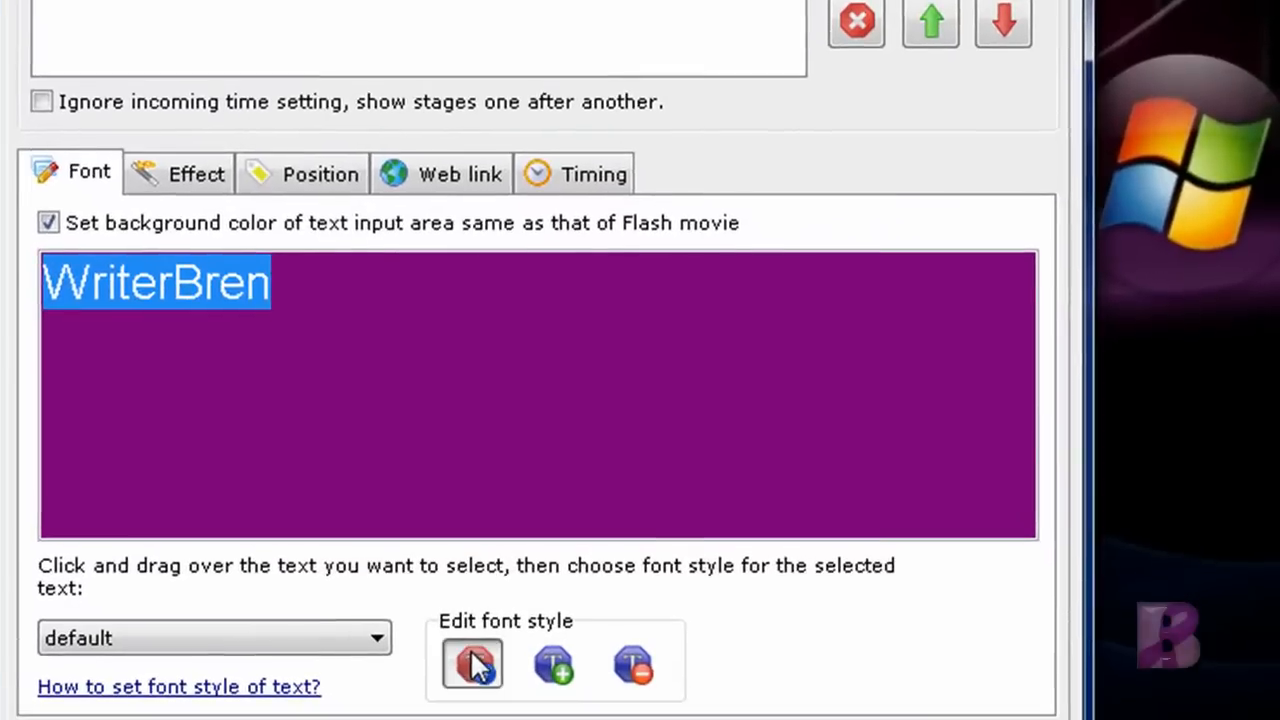
pyautogui.click(474, 665)
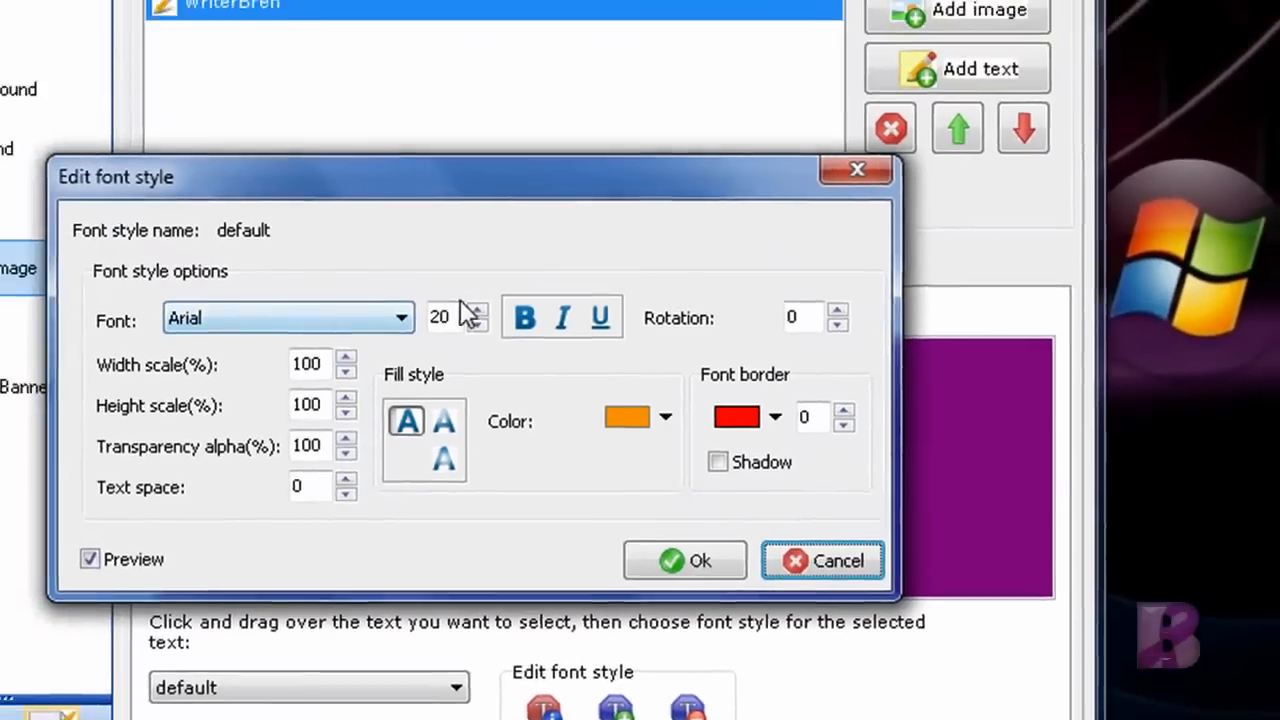
pyautogui.moveTo(373, 229); pyautogui.dragTo(290, 230)
pyautogui.write('40')
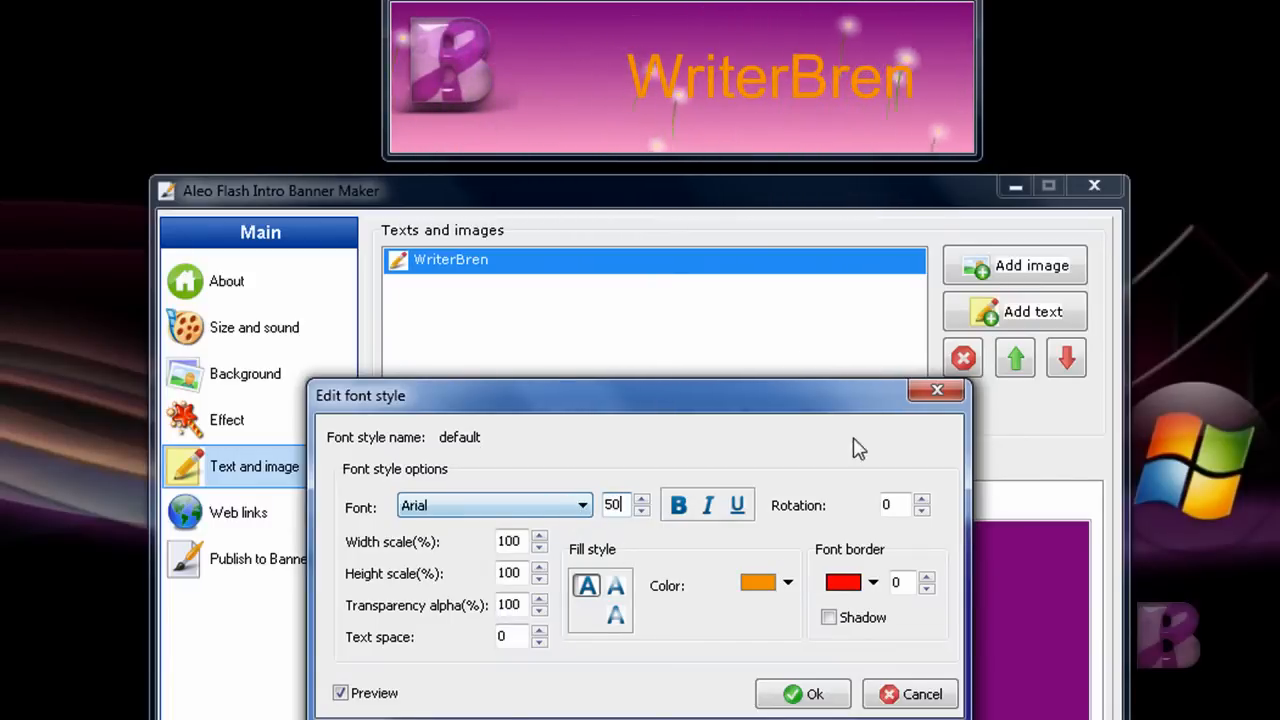
pyautogui.click(490, 508)
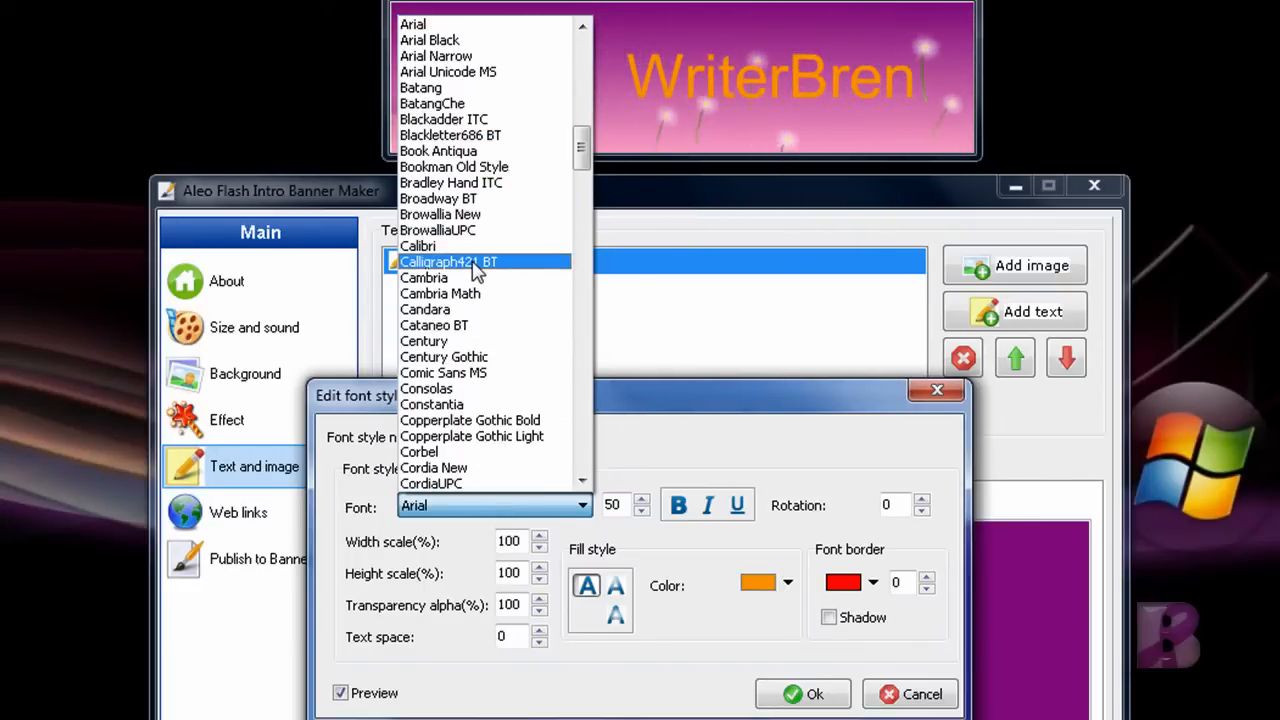
pyautogui.click(536, 514)
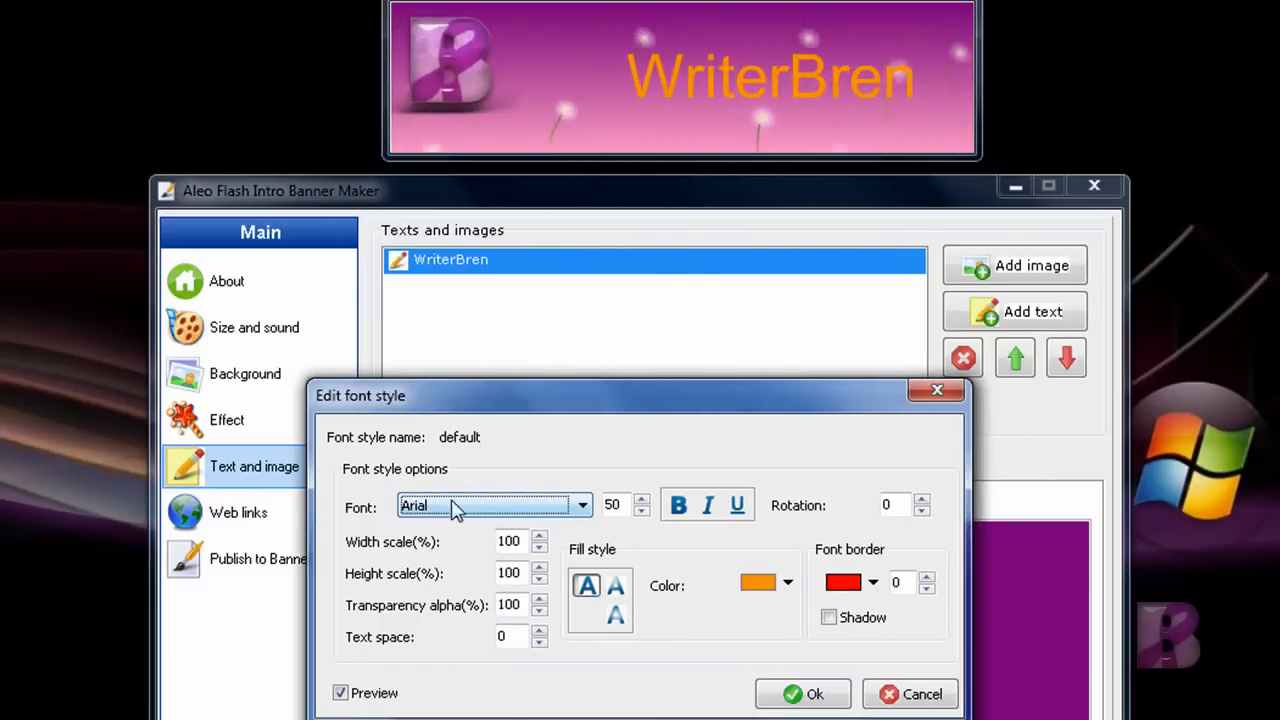
# Give the WriterBren text the third fill style, a gradient with a plum start color and a yellow end color
pyautogui.click(617, 616)
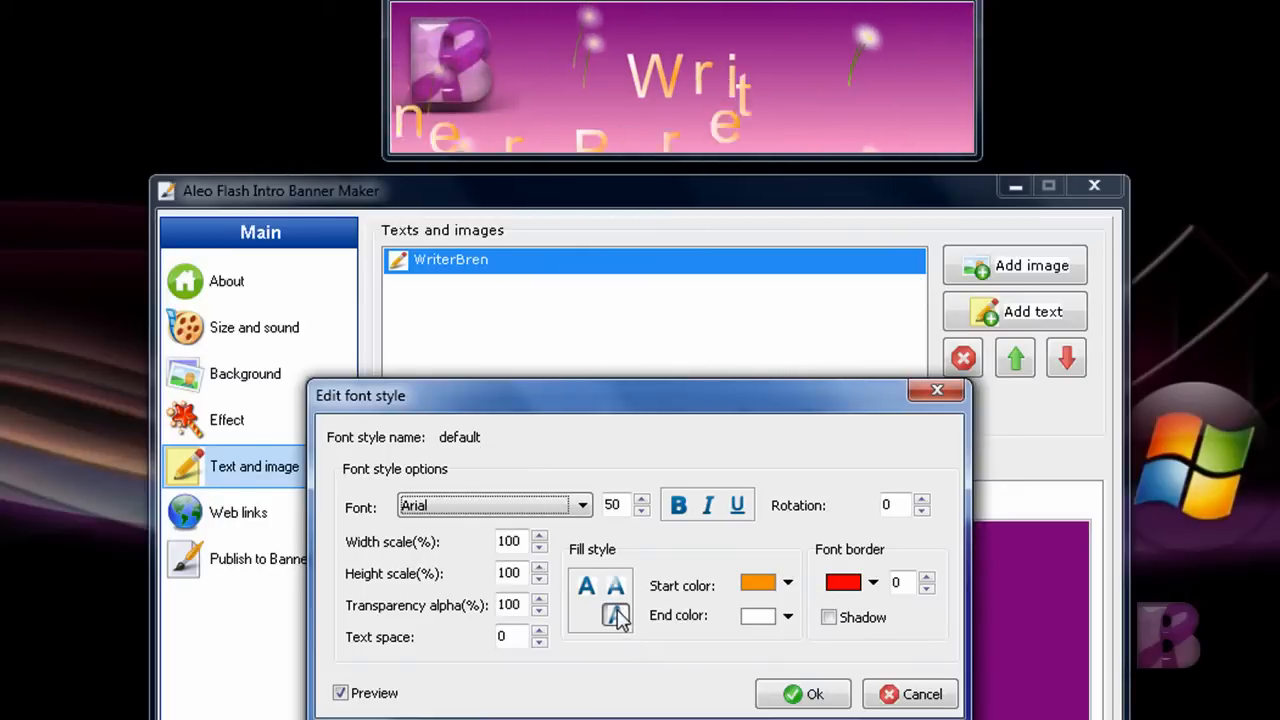
pyautogui.click(788, 616)
pyautogui.click(759, 718)
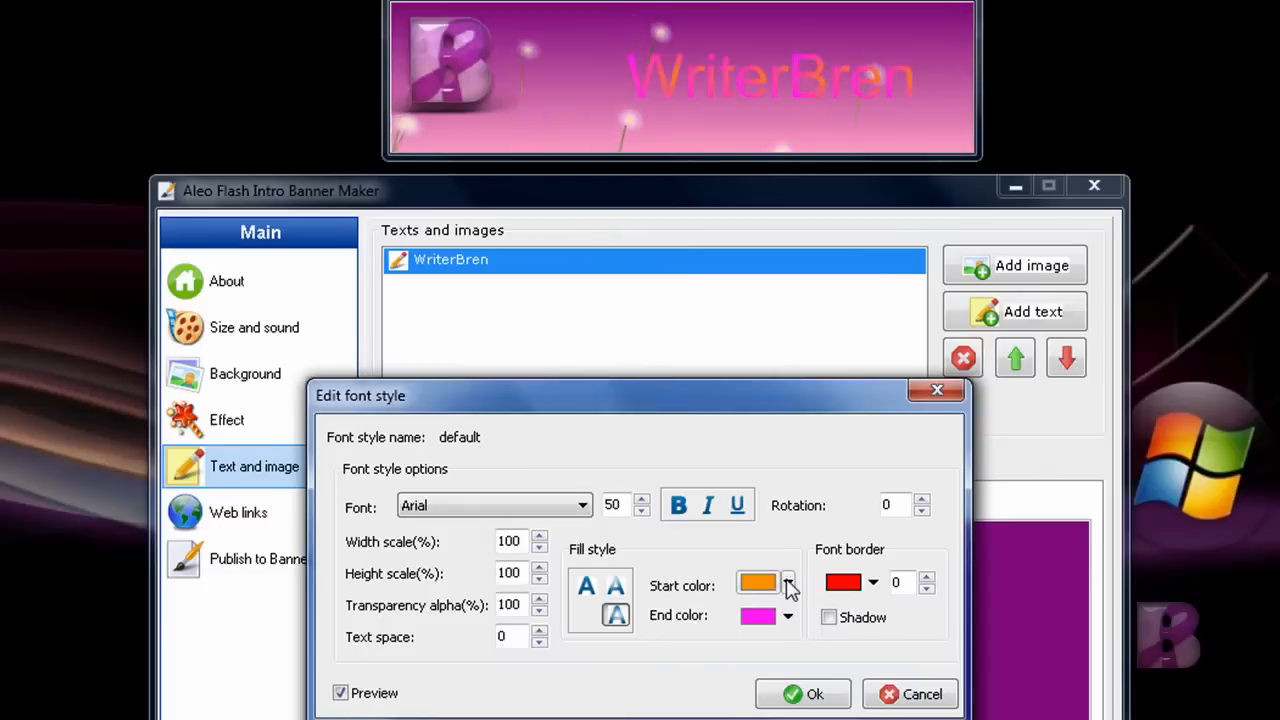
pyautogui.click(788, 584)
pyautogui.click(890, 718)
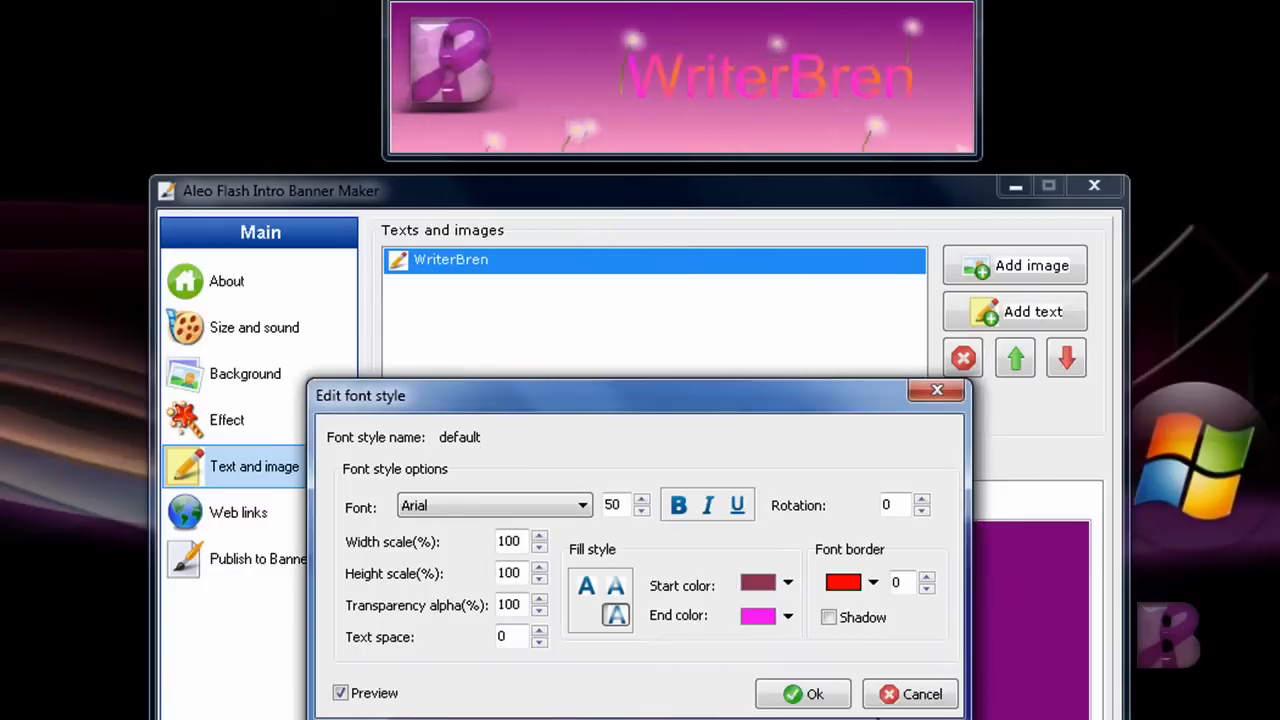
pyautogui.click(788, 617)
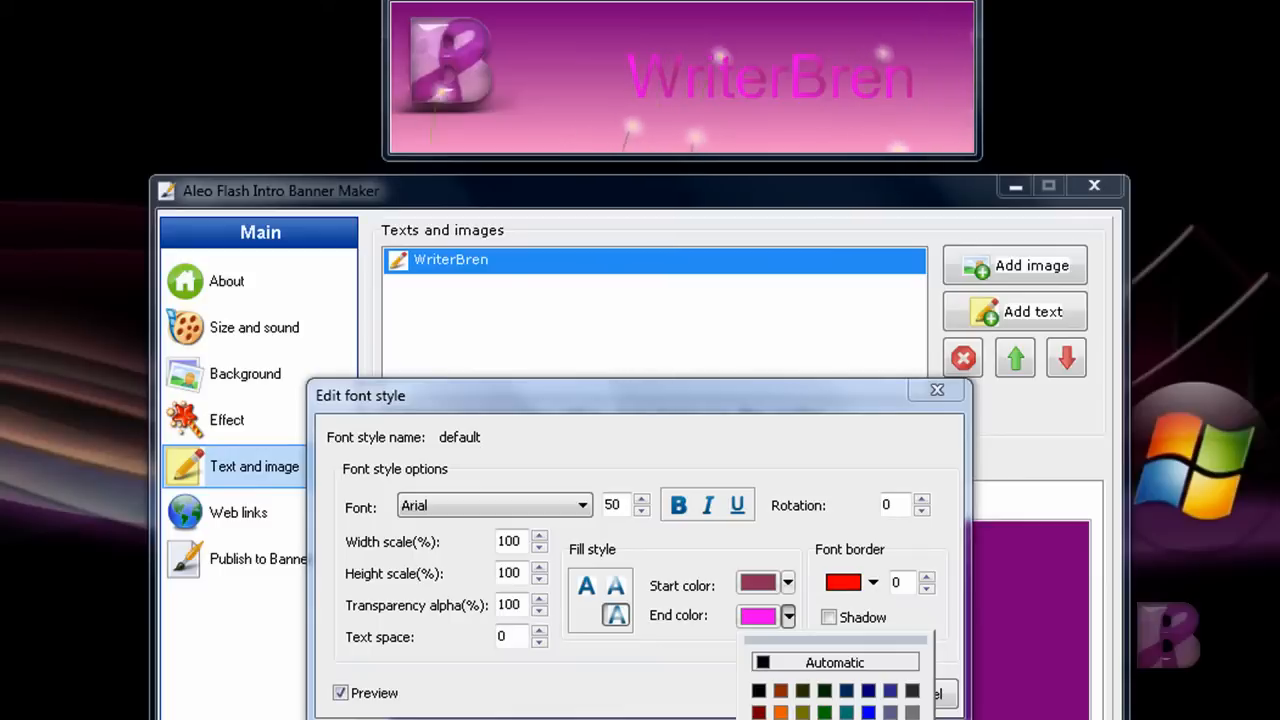
pyautogui.click(784, 710)
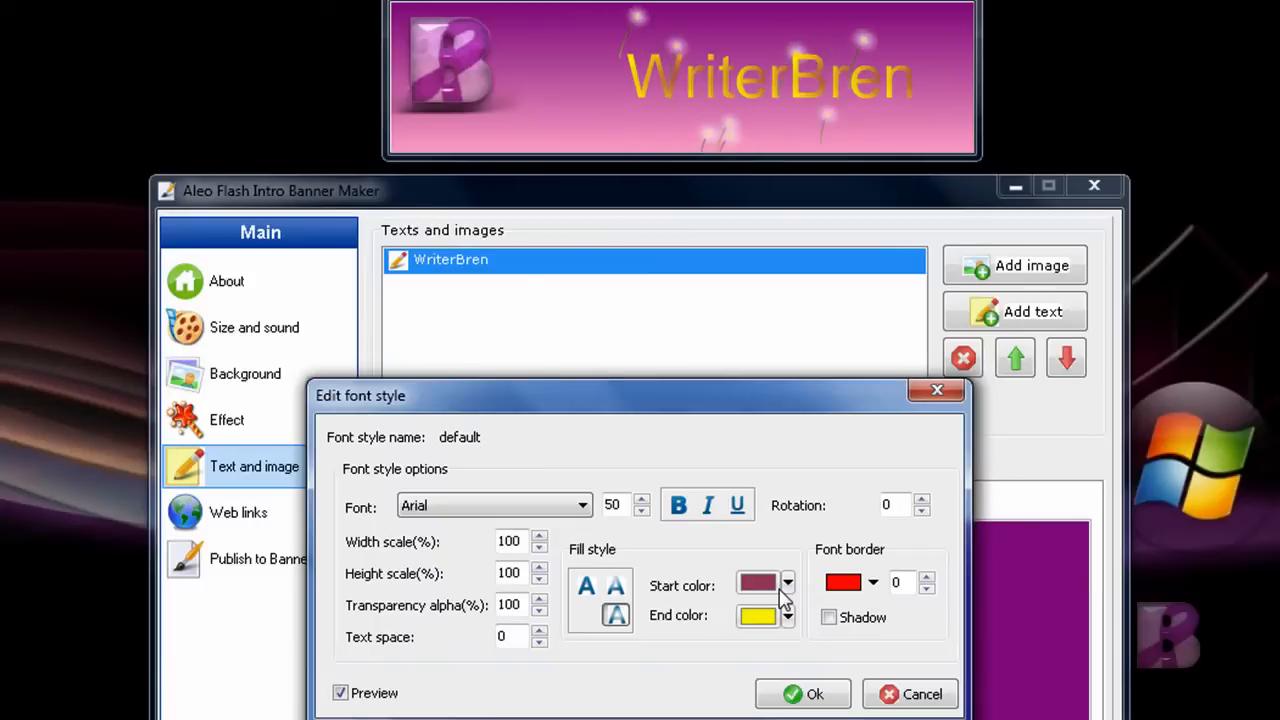
# Set the font border color to purple and the gradient's start color to magenta, and apply the font style
pyautogui.click(872, 584)
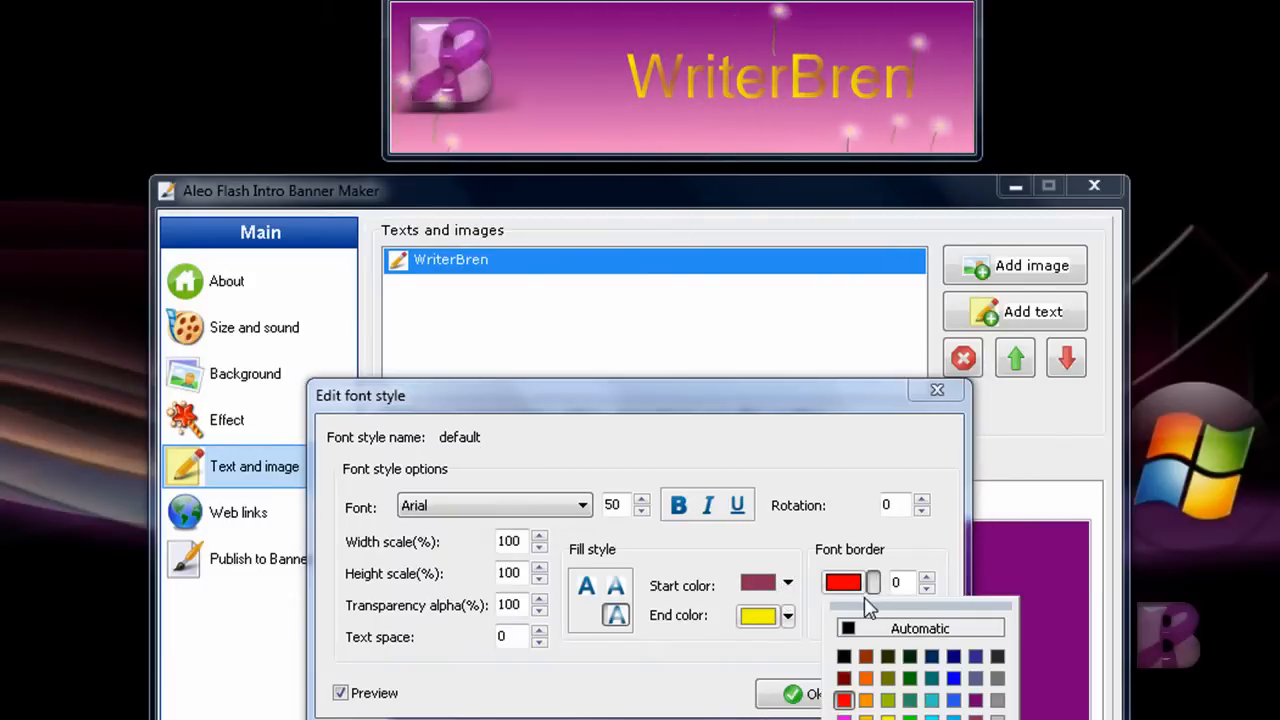
pyautogui.click(975, 701)
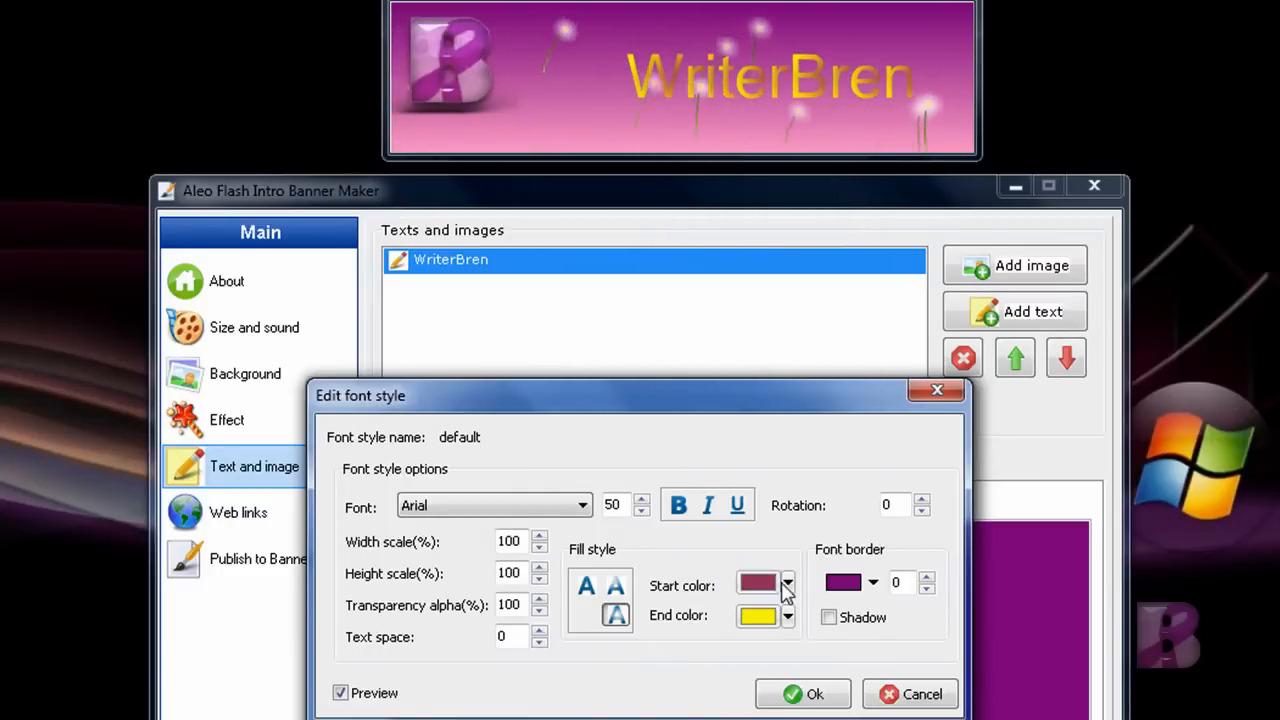
pyautogui.click(788, 616)
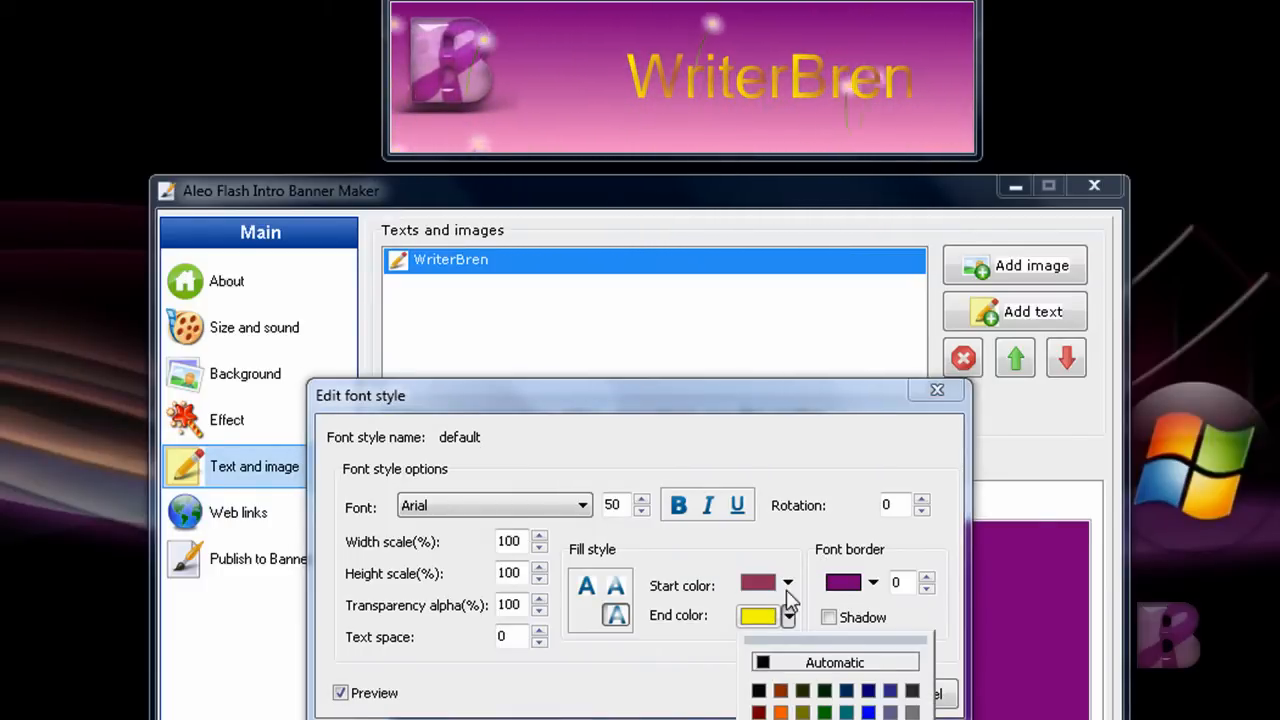
pyautogui.click(788, 582)
pyautogui.click(759, 717)
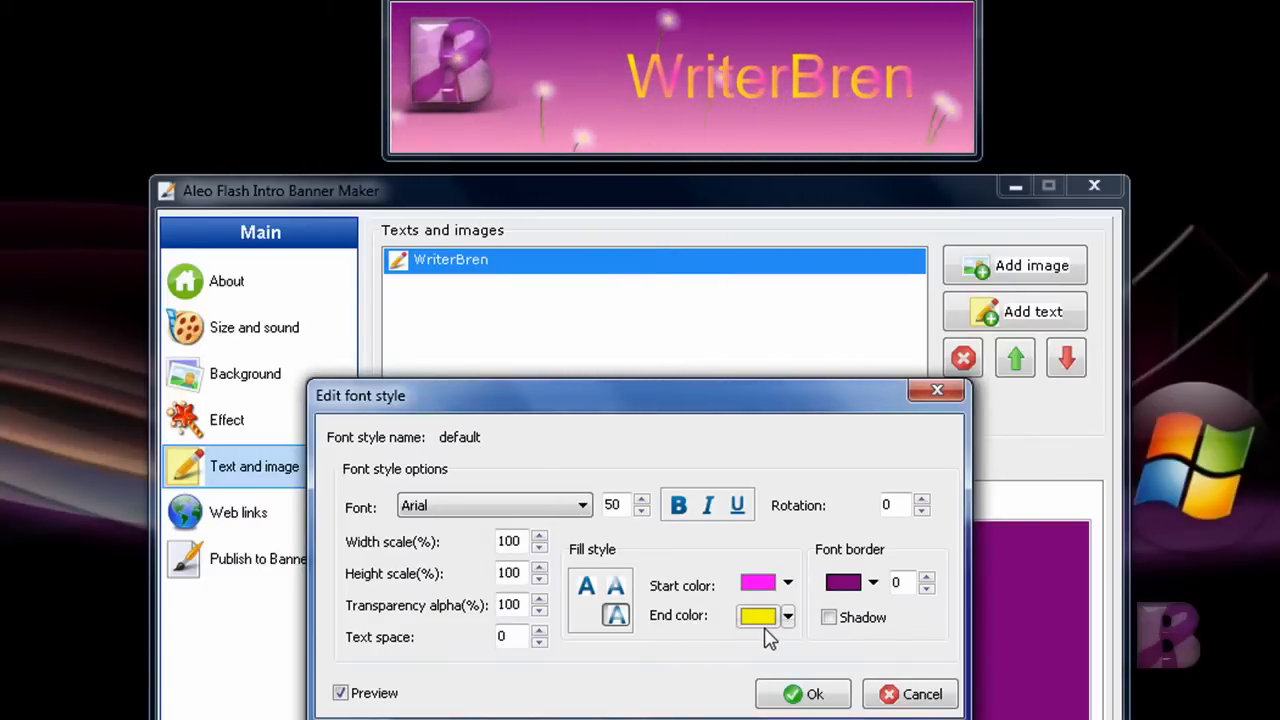
pyautogui.click(810, 693)
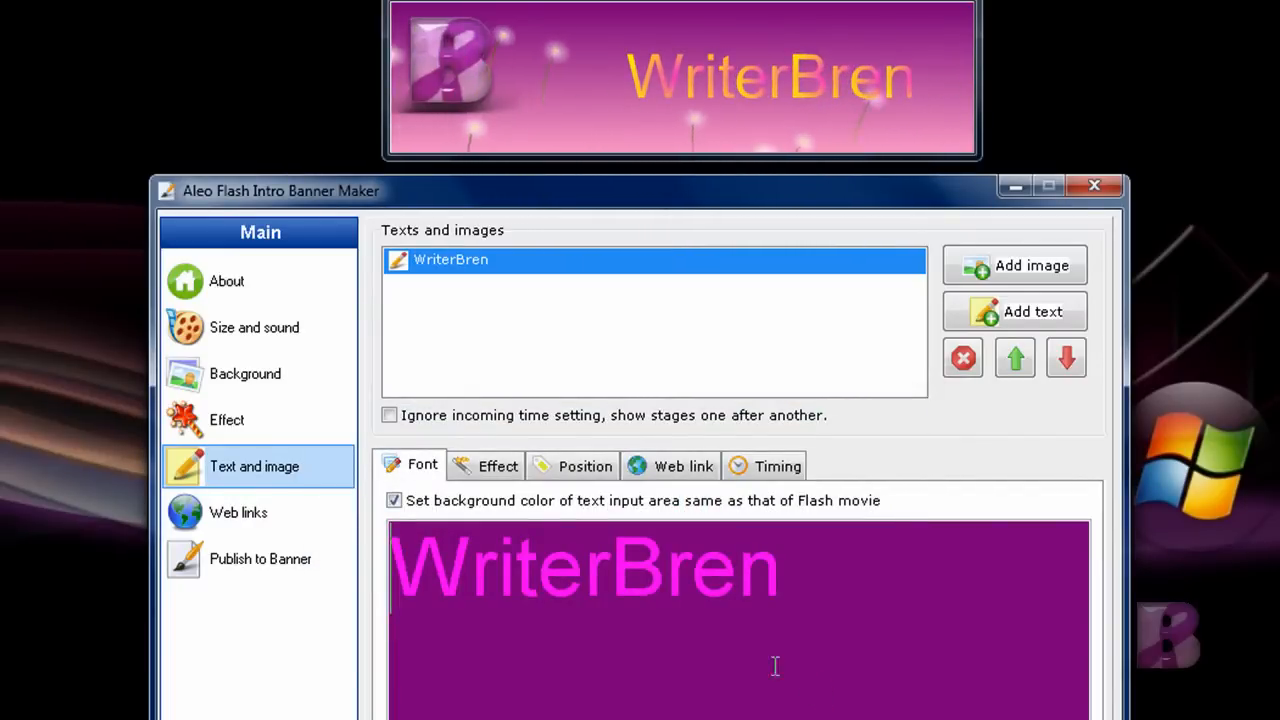
# Try the Drop down - Random, Drop down and Circle Text effects on the text and choose Blur in
pyautogui.click(490, 470)
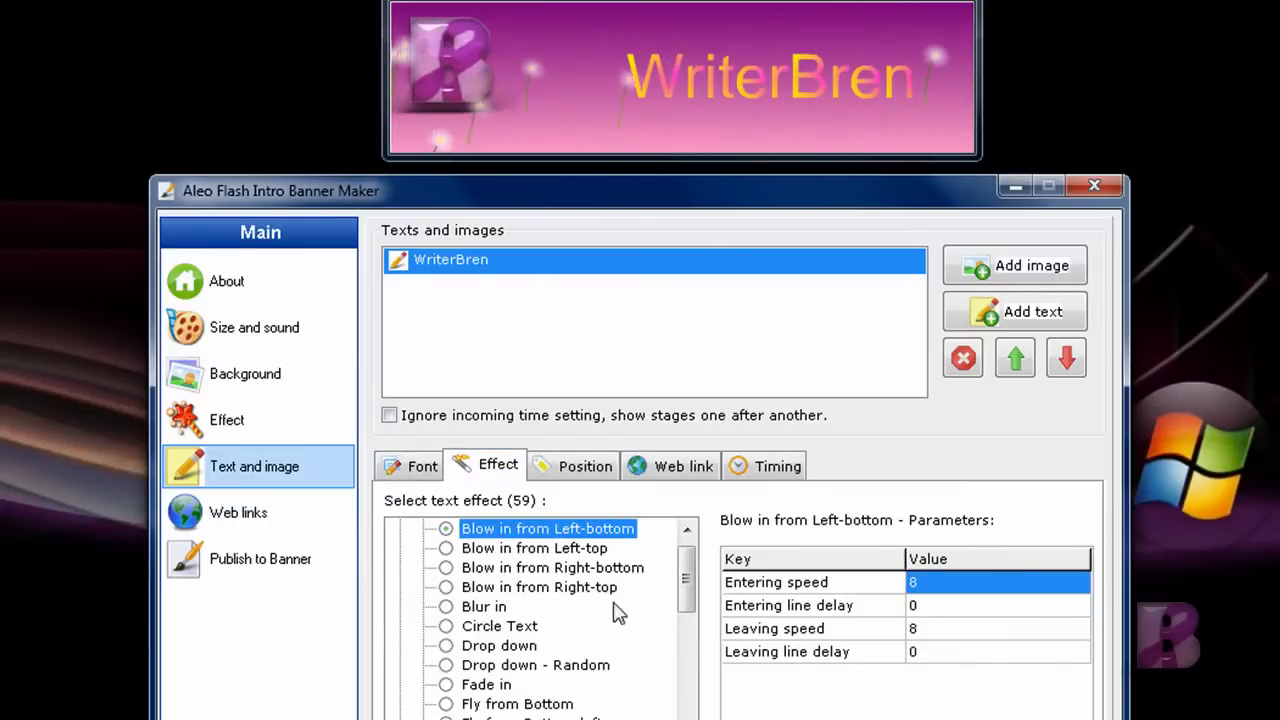
pyautogui.moveTo(688, 570); pyautogui.dragTo(670, 530)
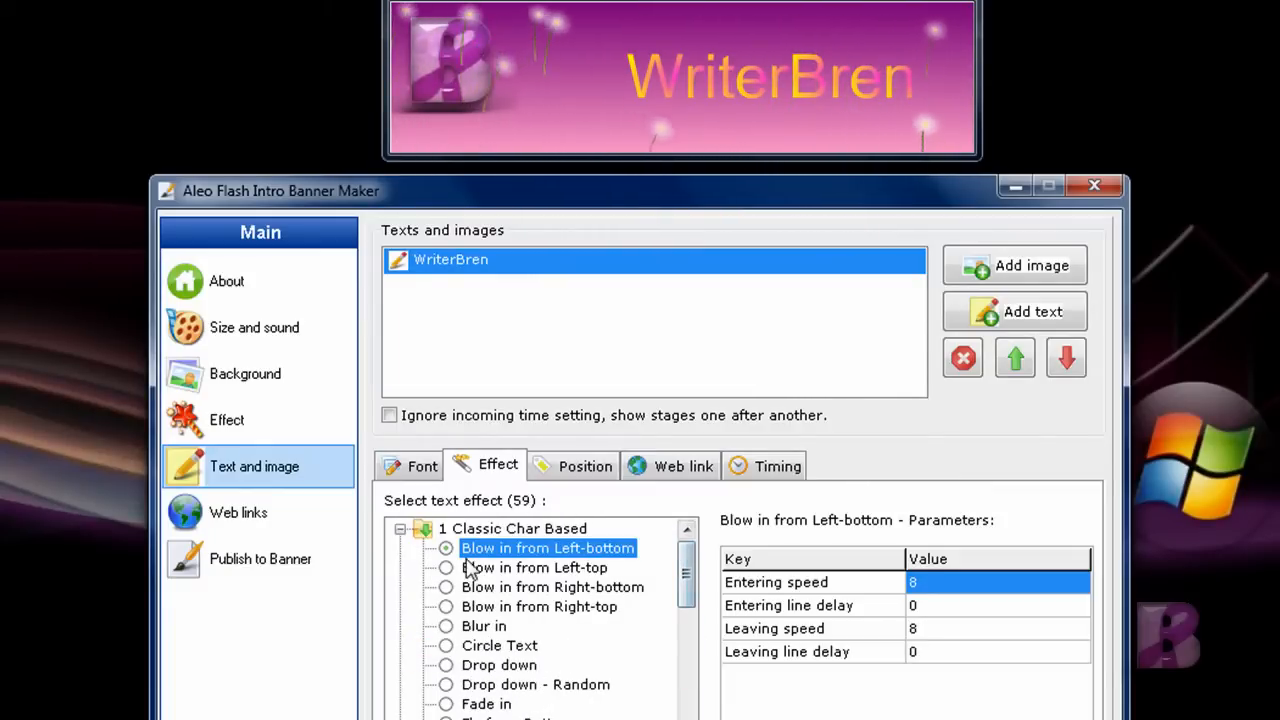
pyautogui.click(446, 685)
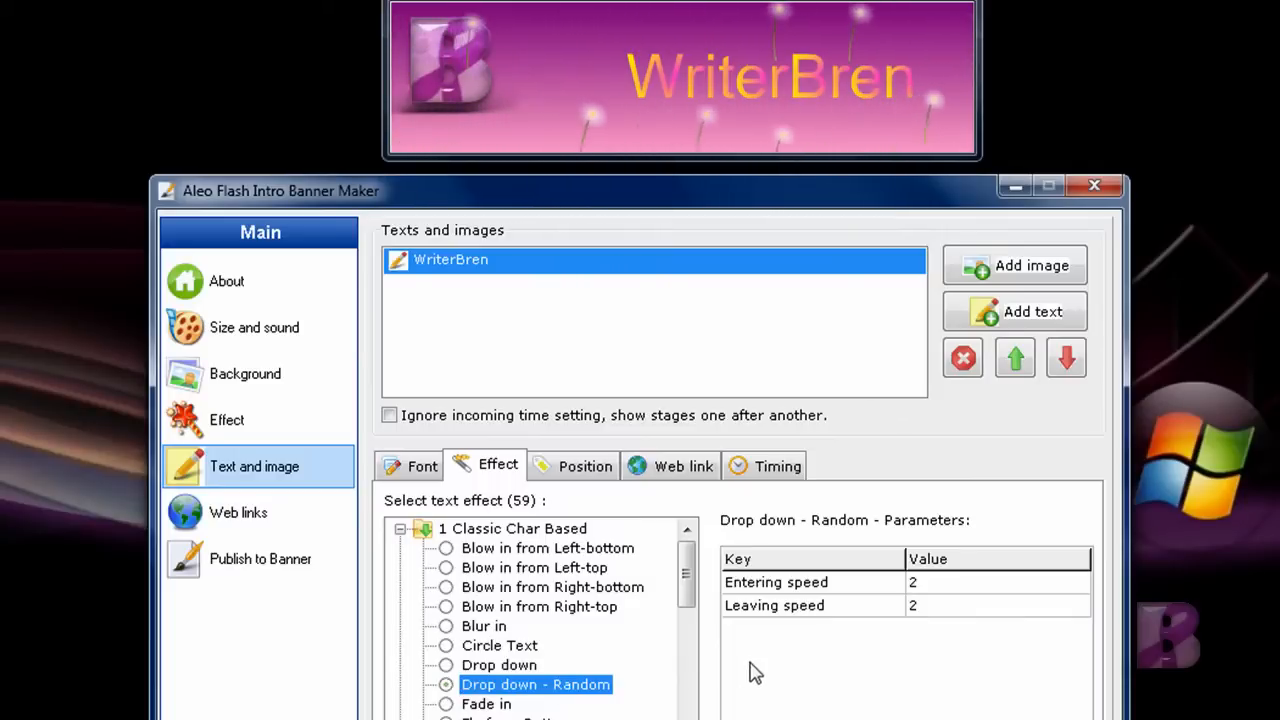
pyautogui.click(447, 665)
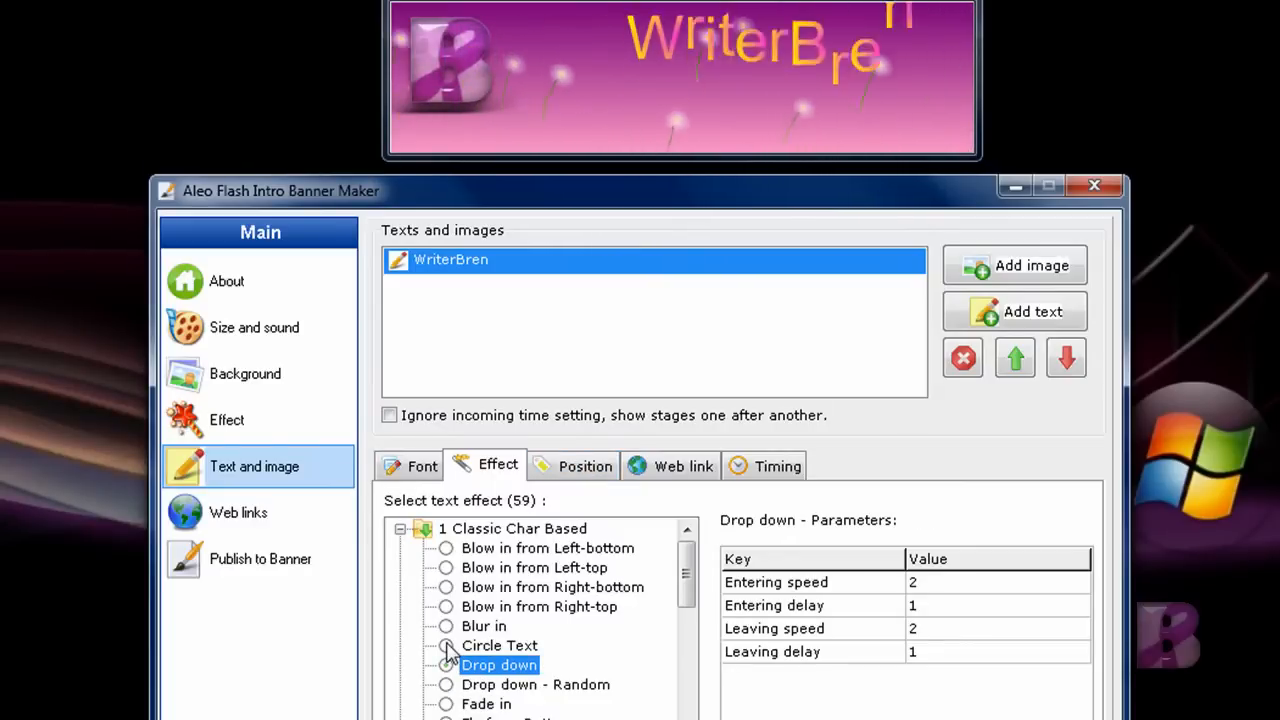
pyautogui.click(447, 646)
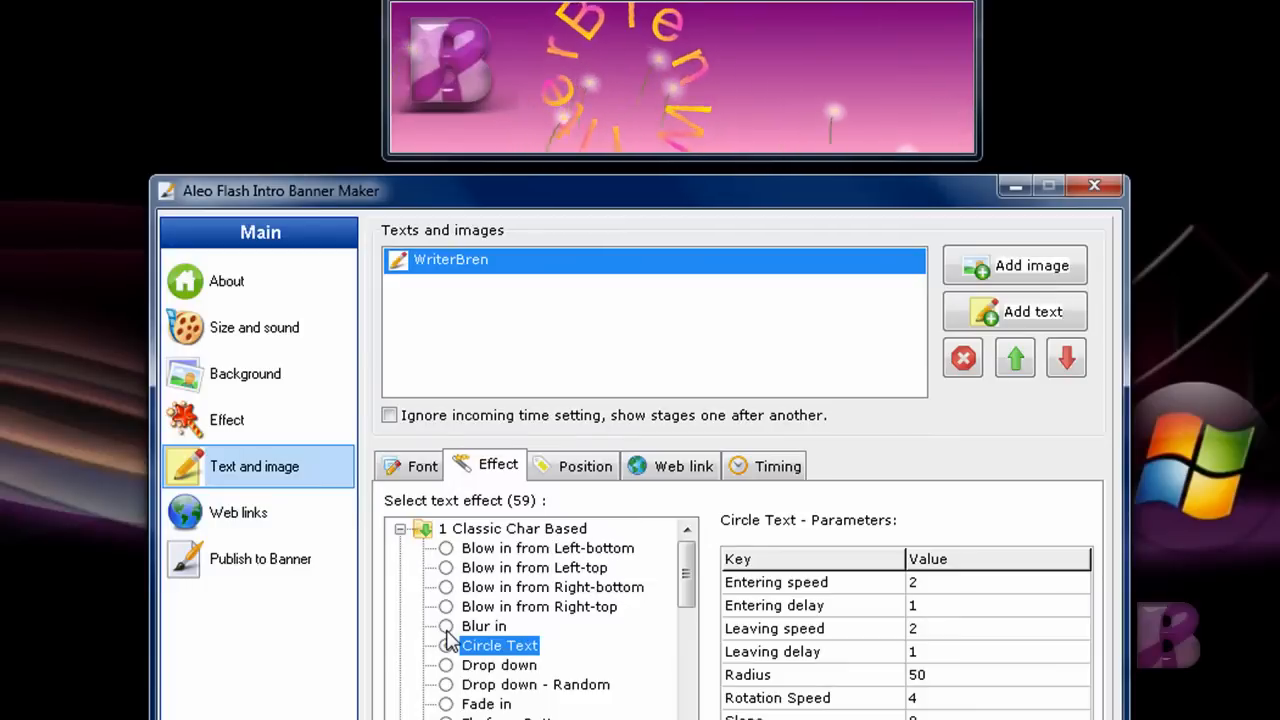
pyautogui.press('Up')
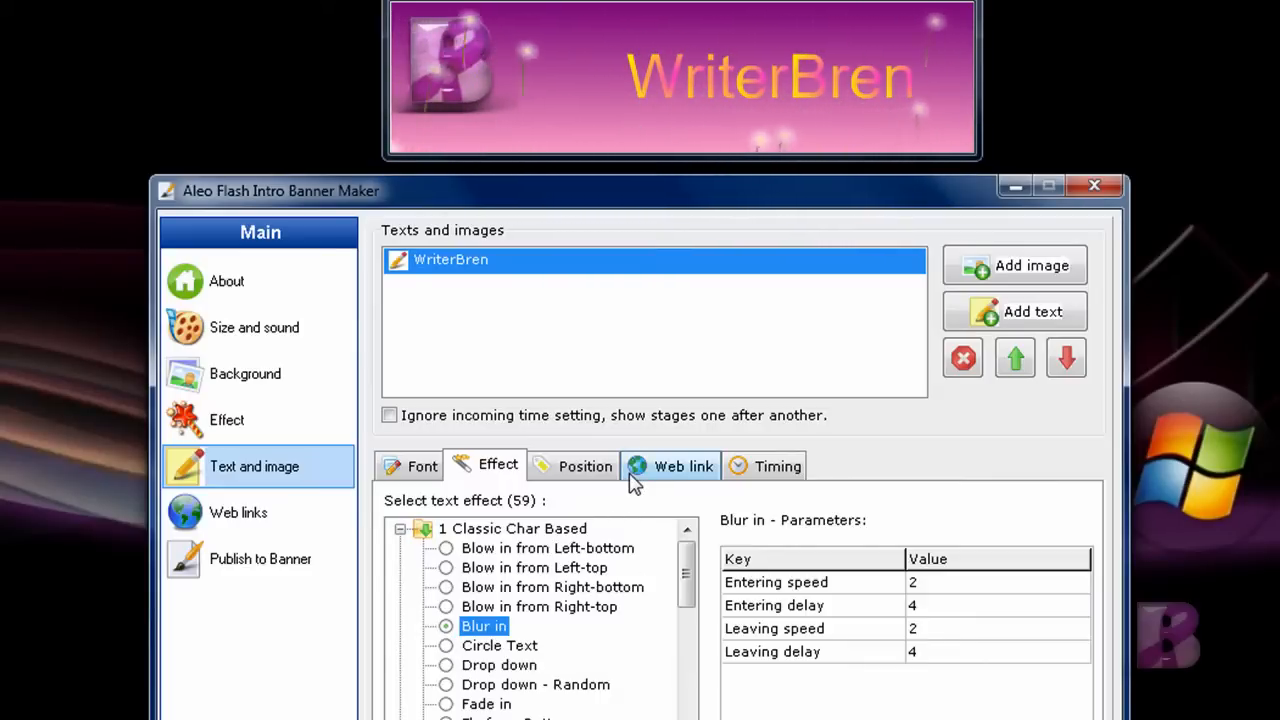
# Set the WriterBren text's horizontal offset from the center to -100
pyautogui.click(568, 470)
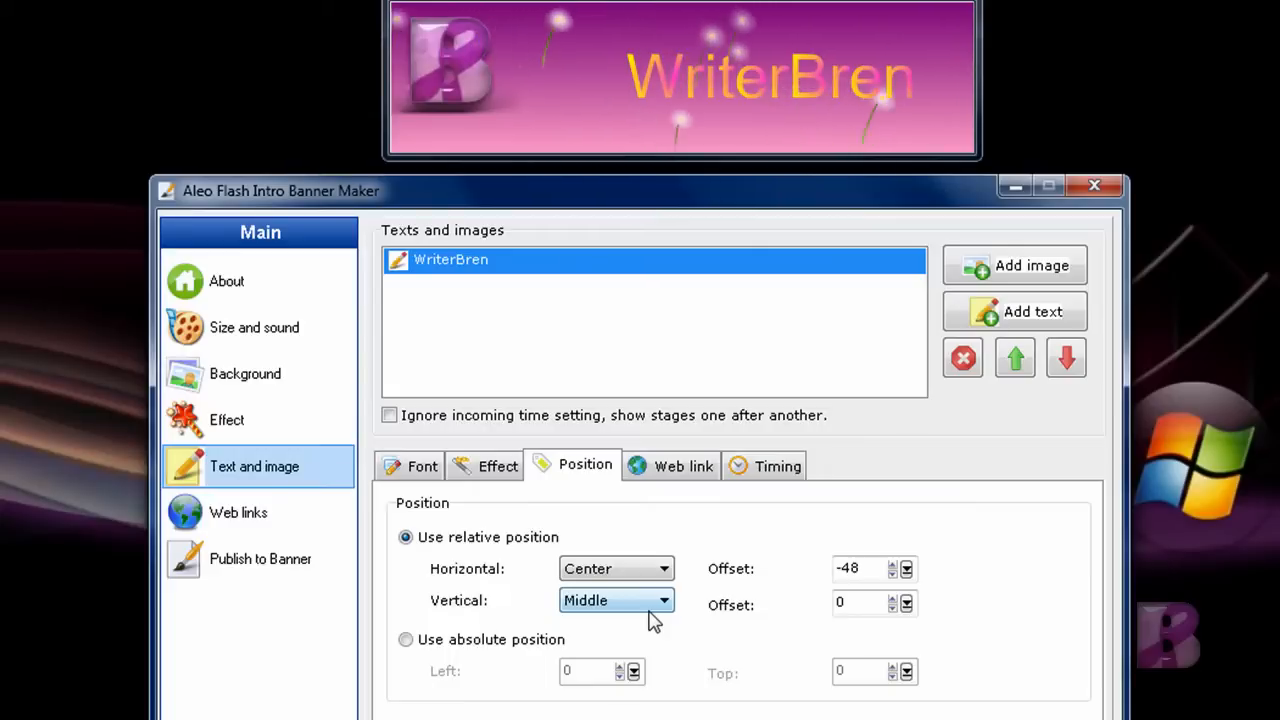
pyautogui.click(870, 576)
pyautogui.doubleClick(874, 578)
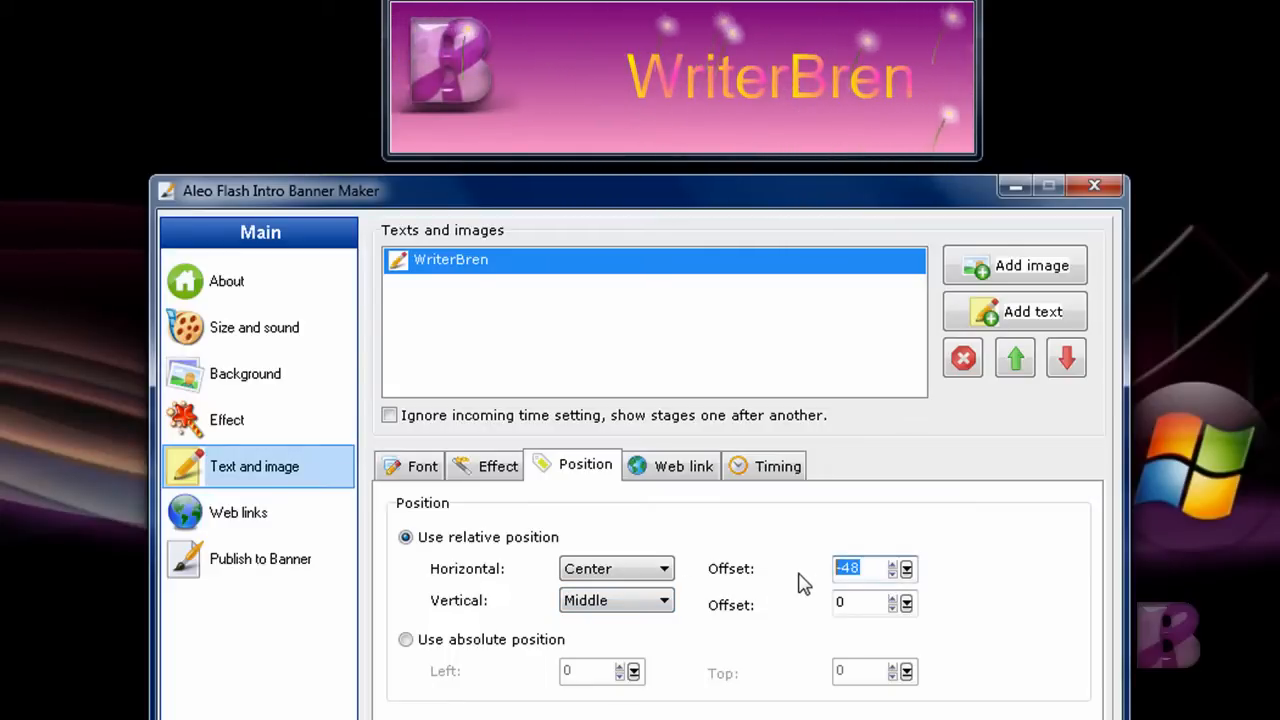
pyautogui.write('0')
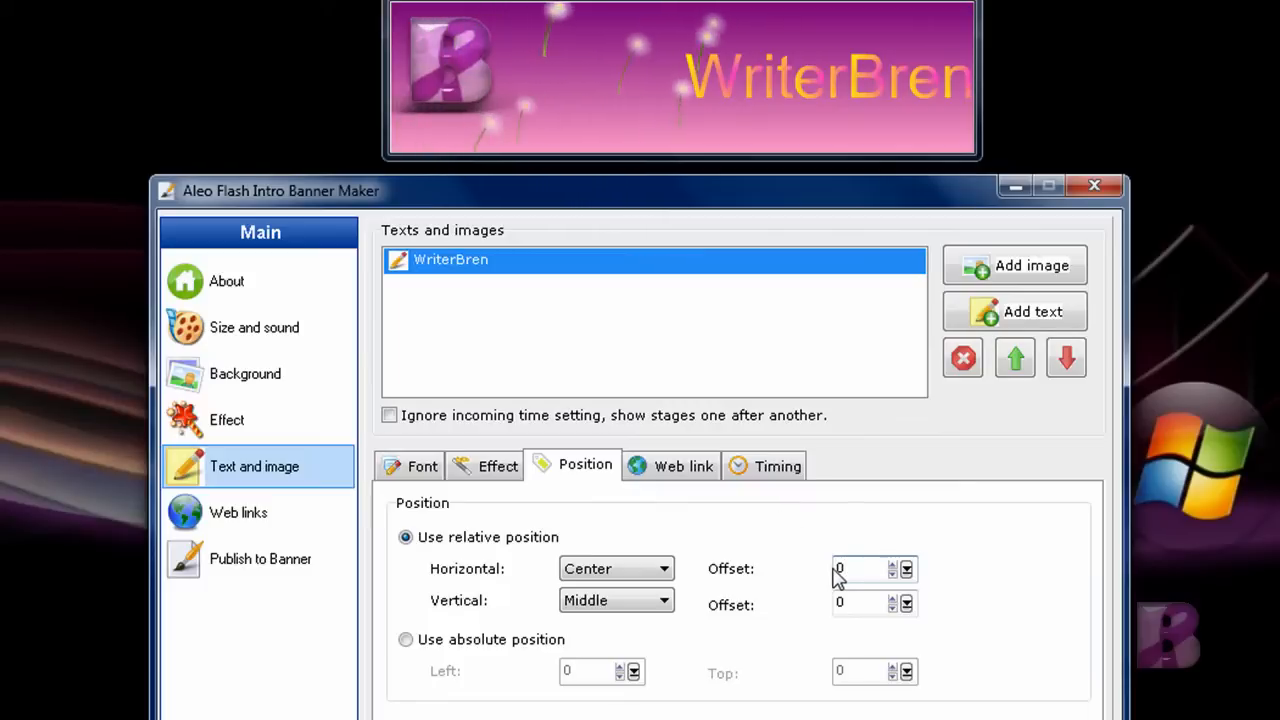
pyautogui.click(852, 606)
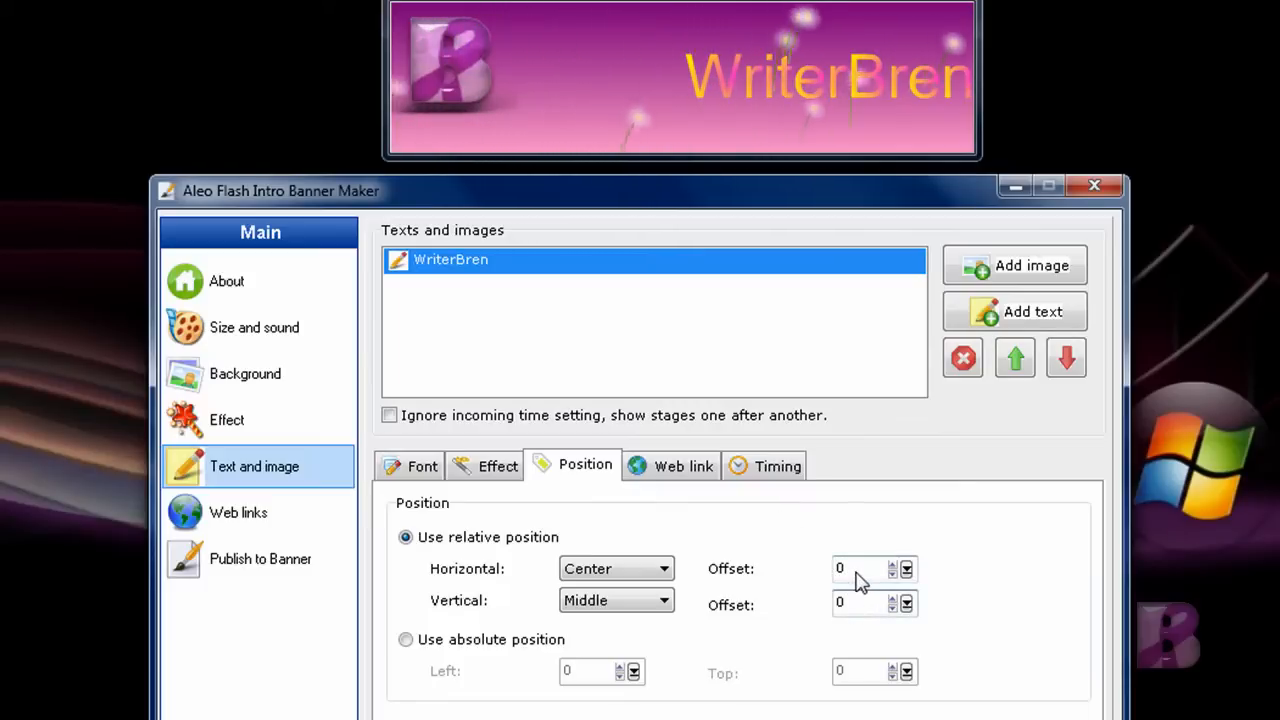
pyautogui.doubleClick(846, 570)
pyautogui.write('-100')
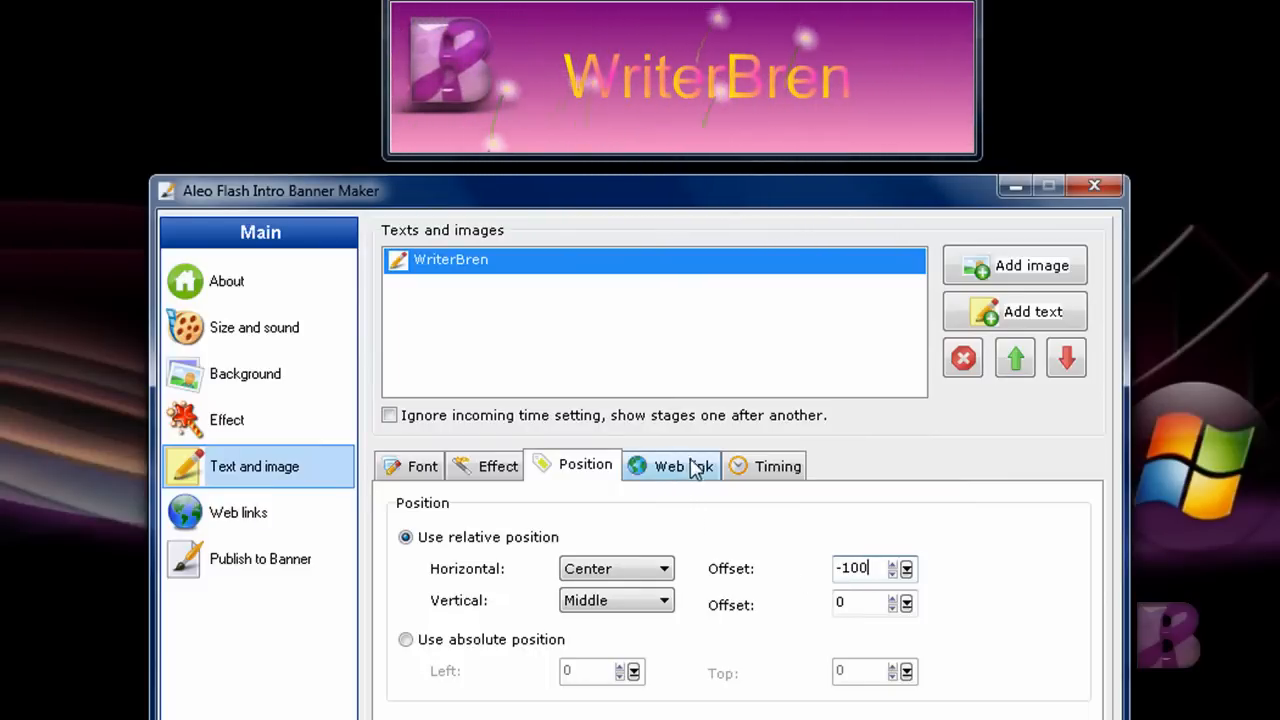
# Check the text's timing settings, and set the BrenWater.png background image's left and top positions to 10
pyautogui.click(776, 478)
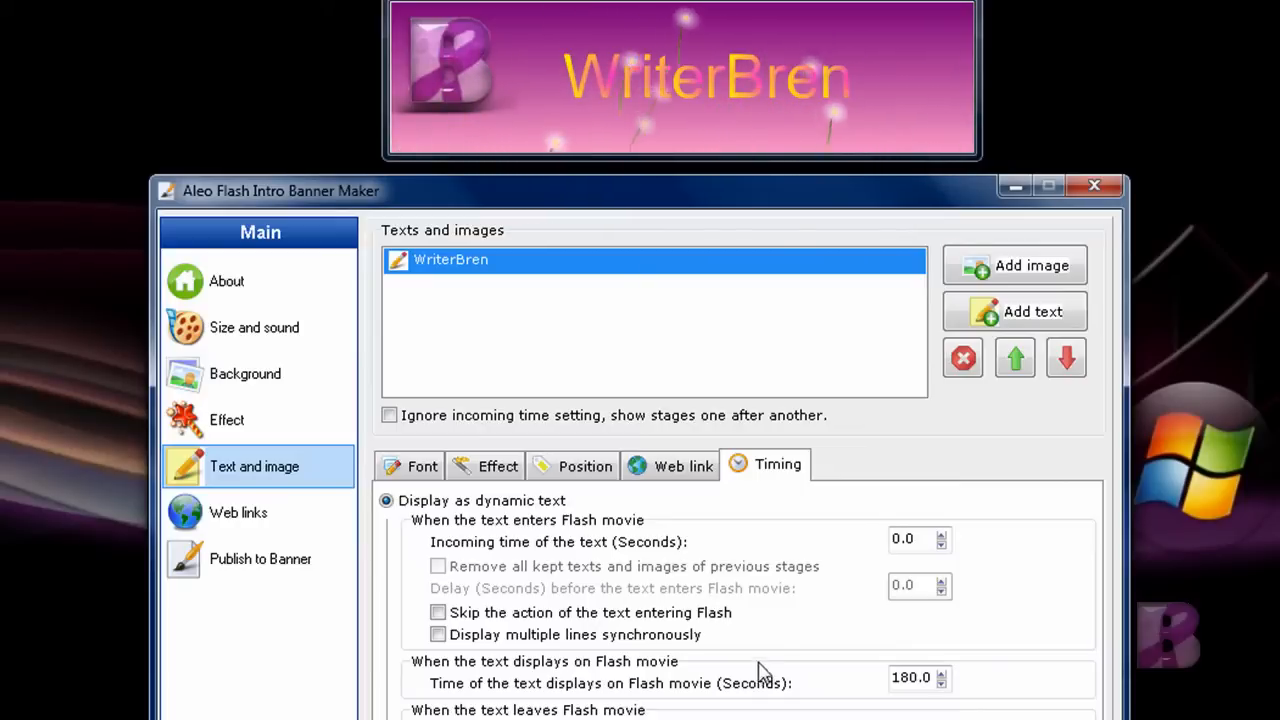
pyautogui.click(261, 389)
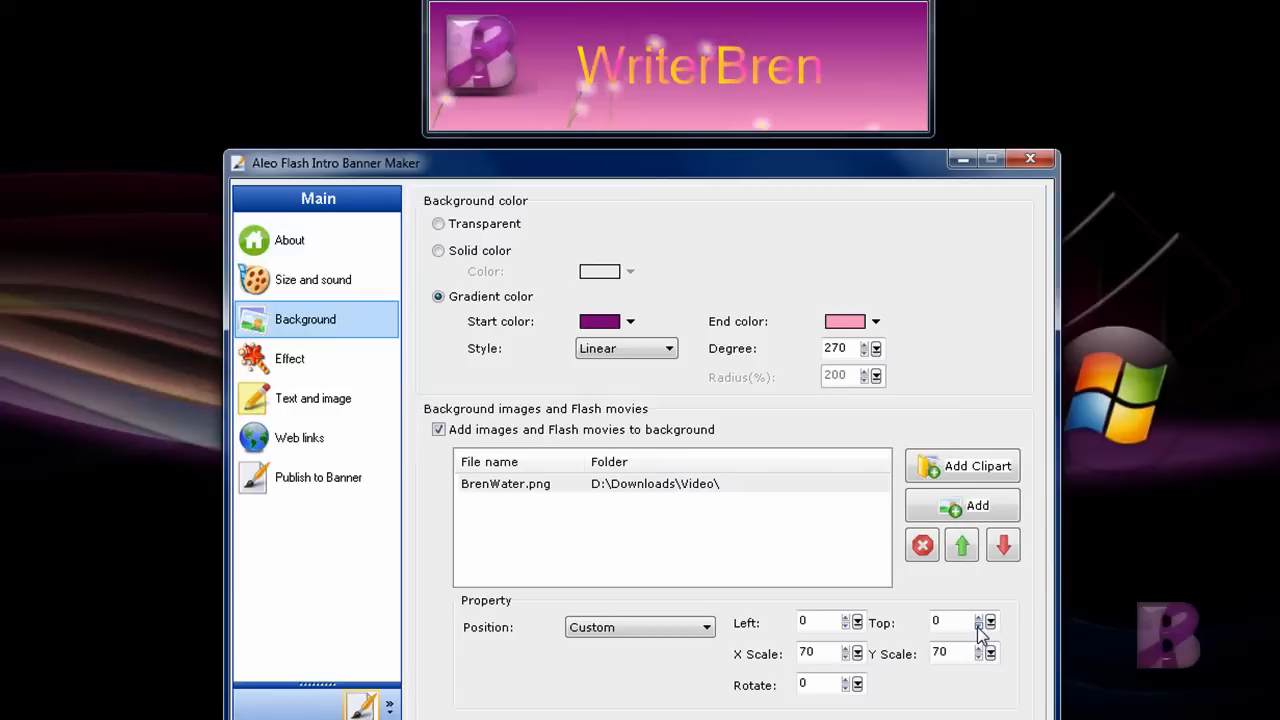
pyautogui.moveTo(962, 621); pyautogui.dragTo(910, 621)
pyautogui.write('15')
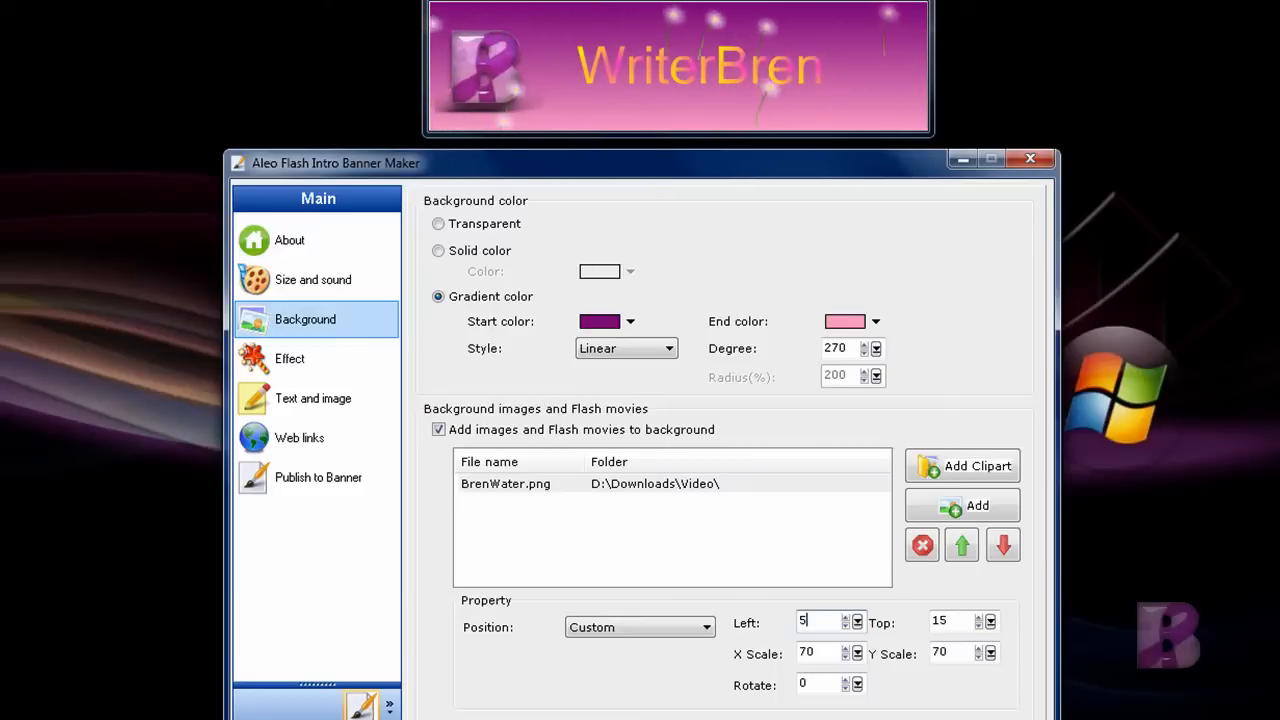
pyautogui.press('Tab')
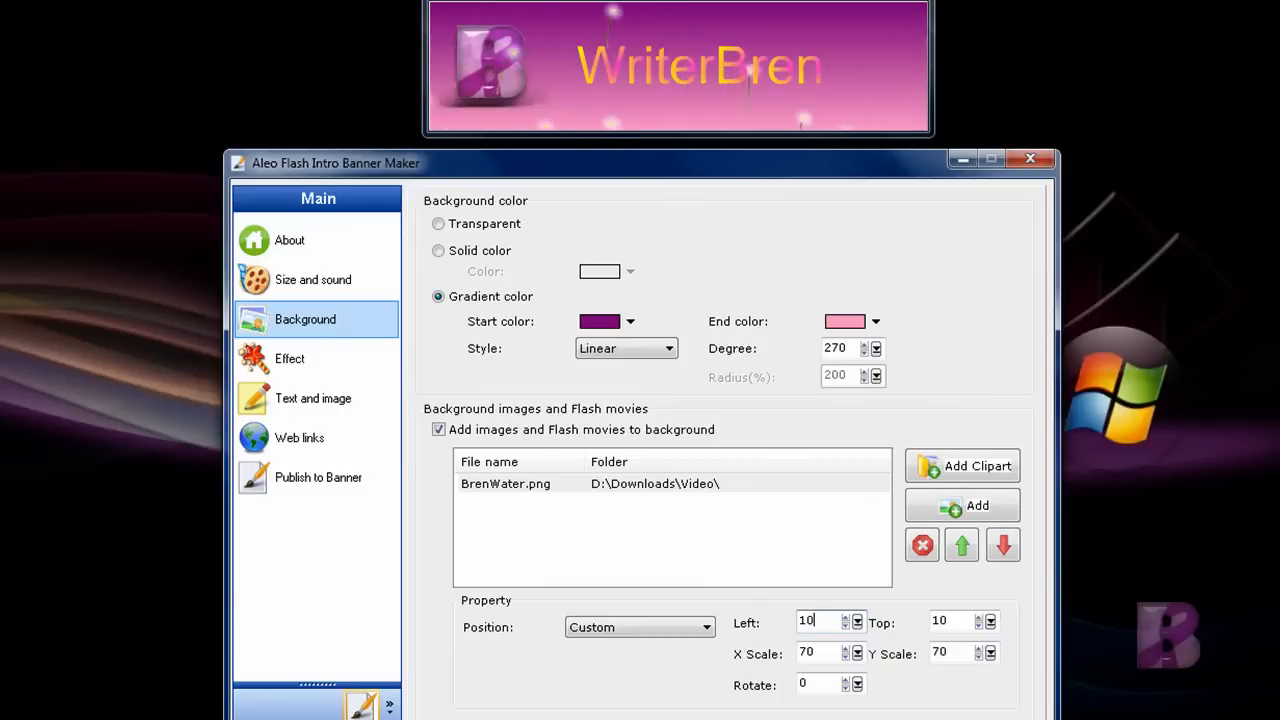
# Publish the banner as a GIF image with a frame rate of 30, looping forever, and save it as ytin
pyautogui.click(323, 485)
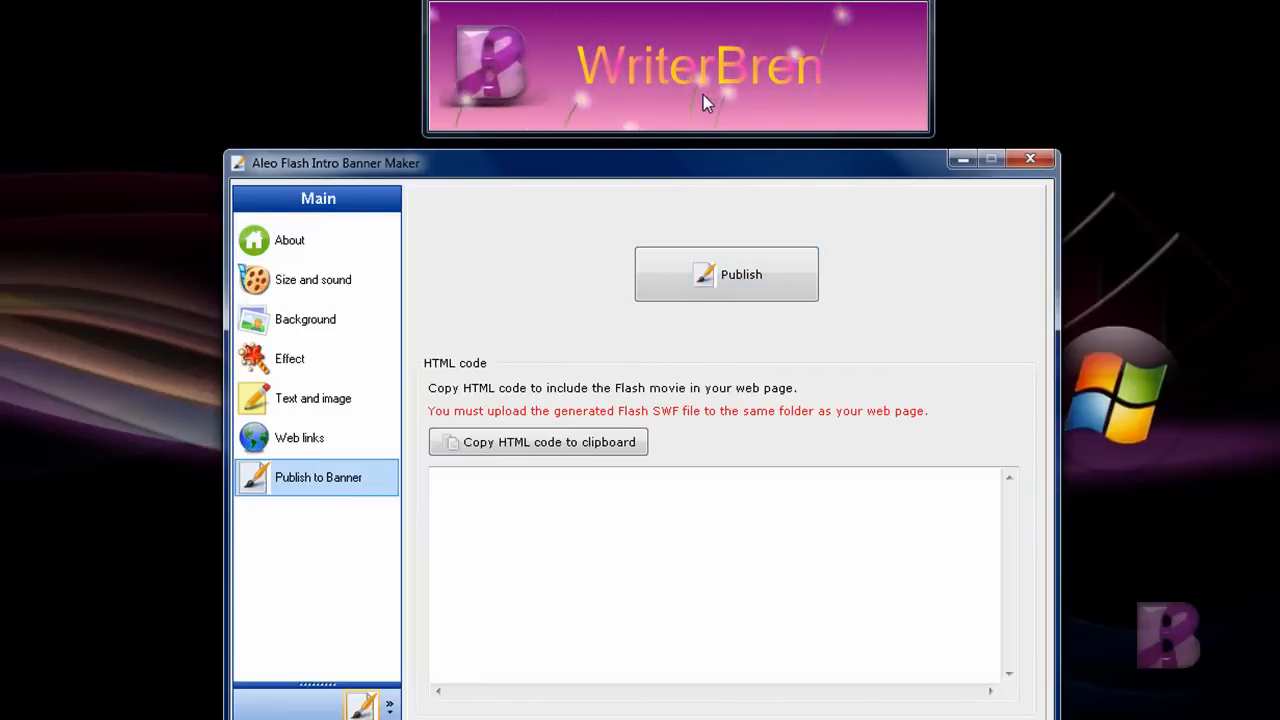
pyautogui.click(688, 263)
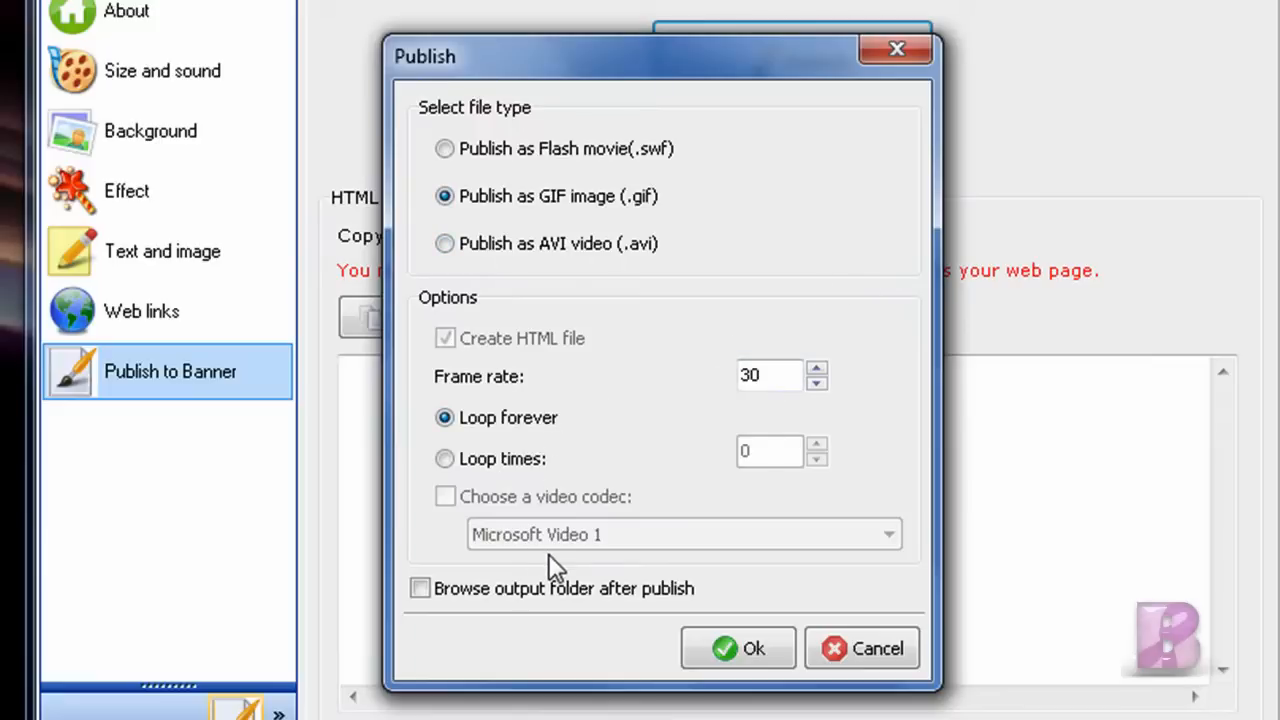
pyautogui.click(739, 650)
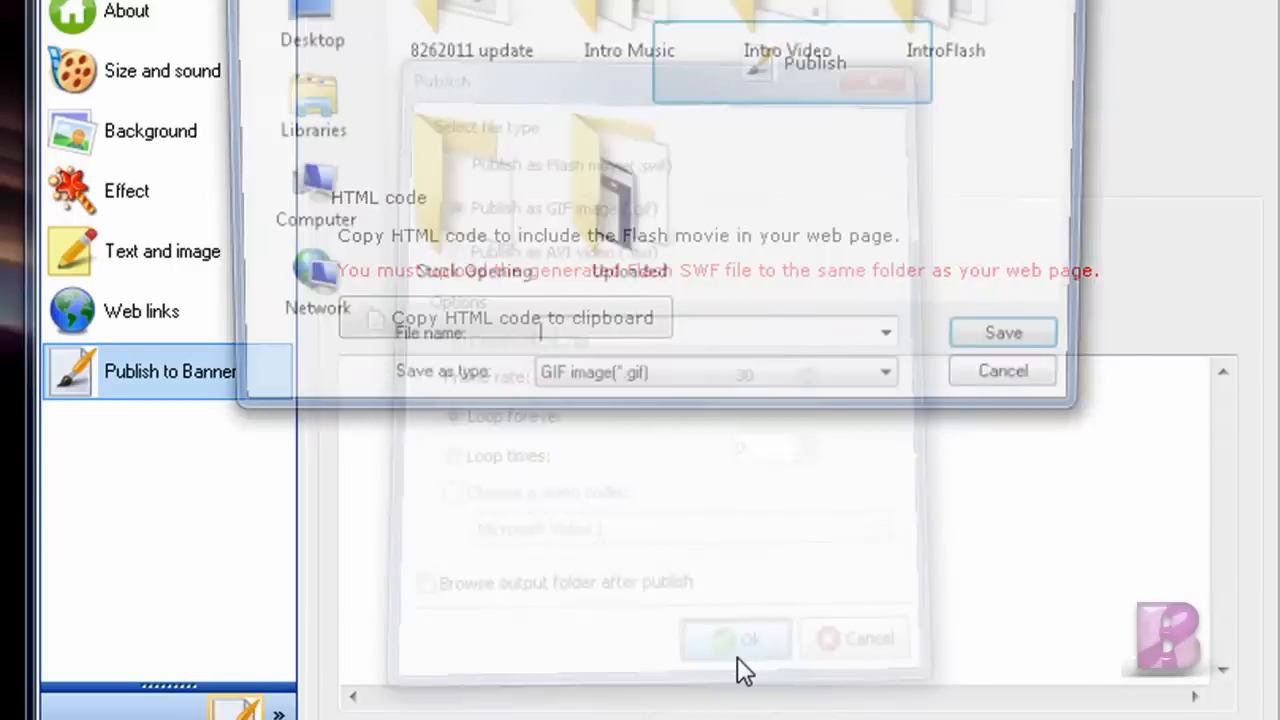
pyautogui.write('ytit')
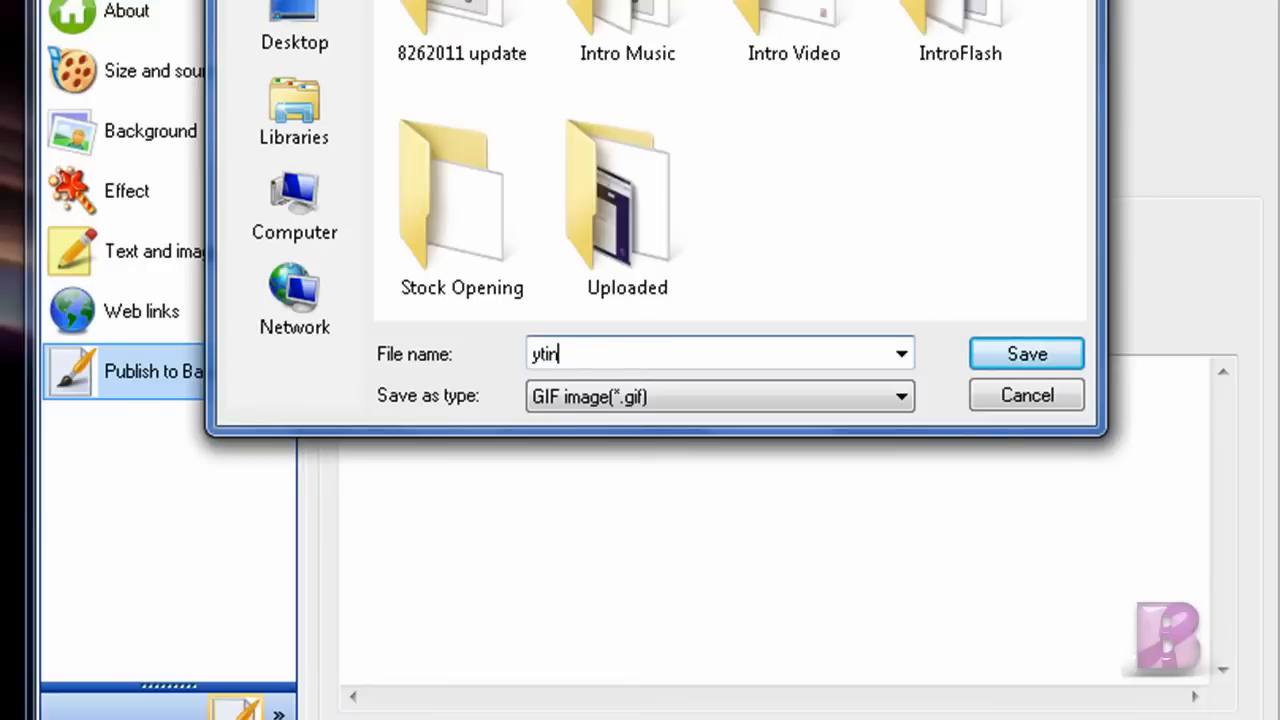
pyautogui.click(1022, 356)
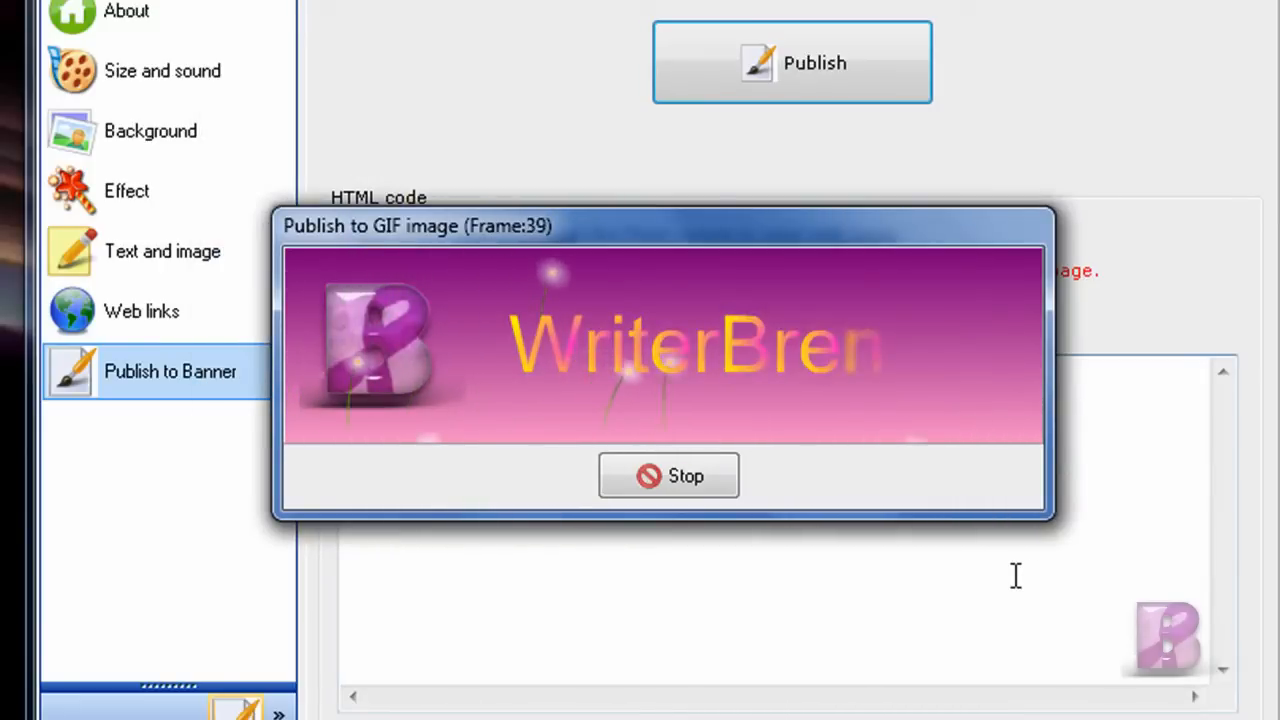